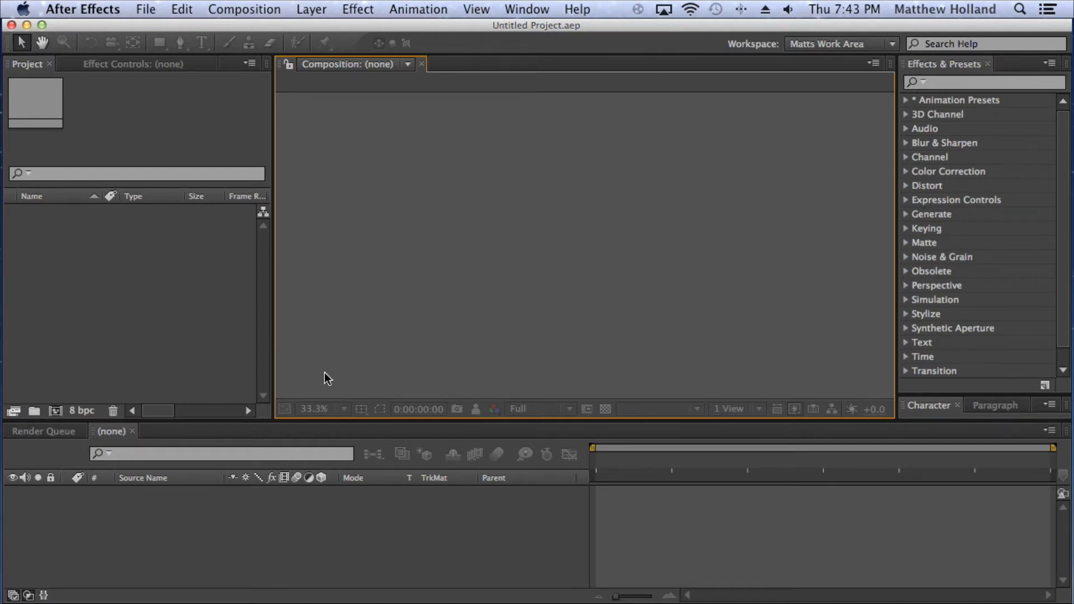
Create a composition named Main Comp using the HDTV 1080 29.97 preset and a 10-second duration
click(253, 5)
click(261, 28)
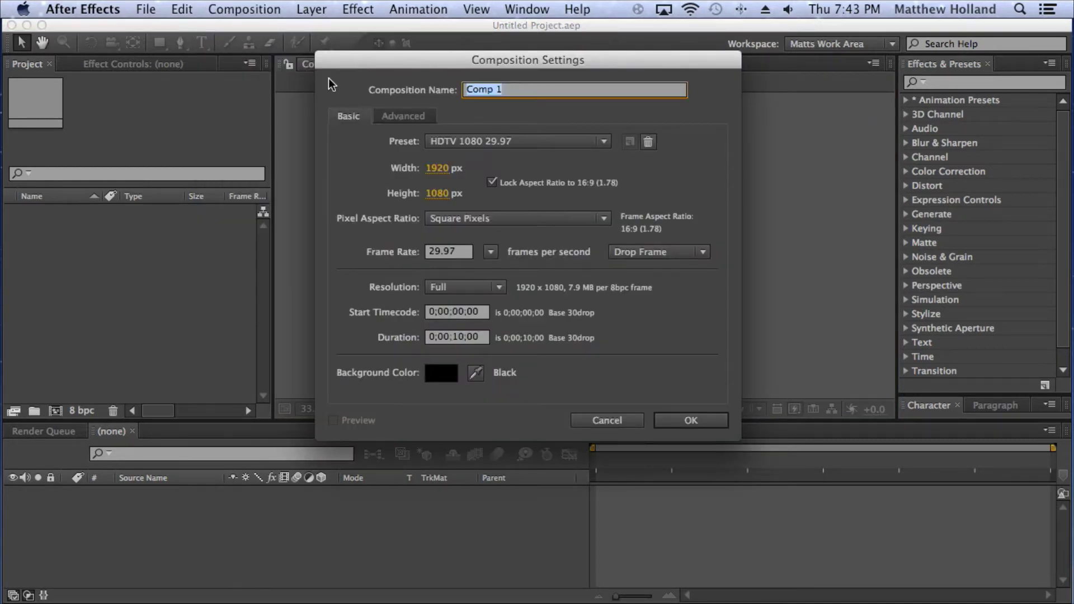
text(Main Comp)
click(679, 424)
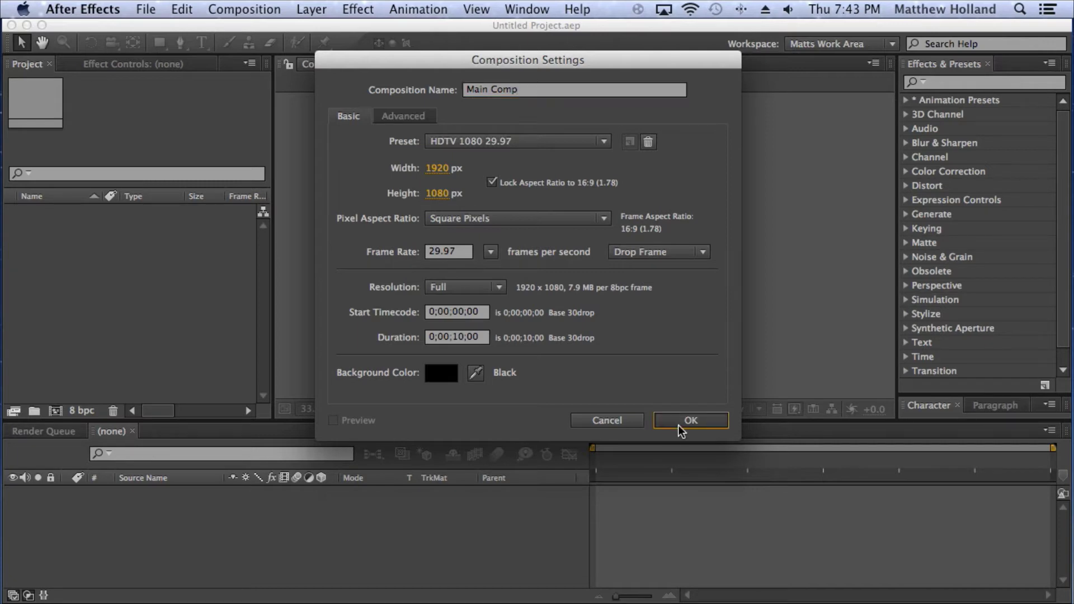
Create a second composition named Audio Lines with the same HDTV 1080 29.97 settings
click(244, 9)
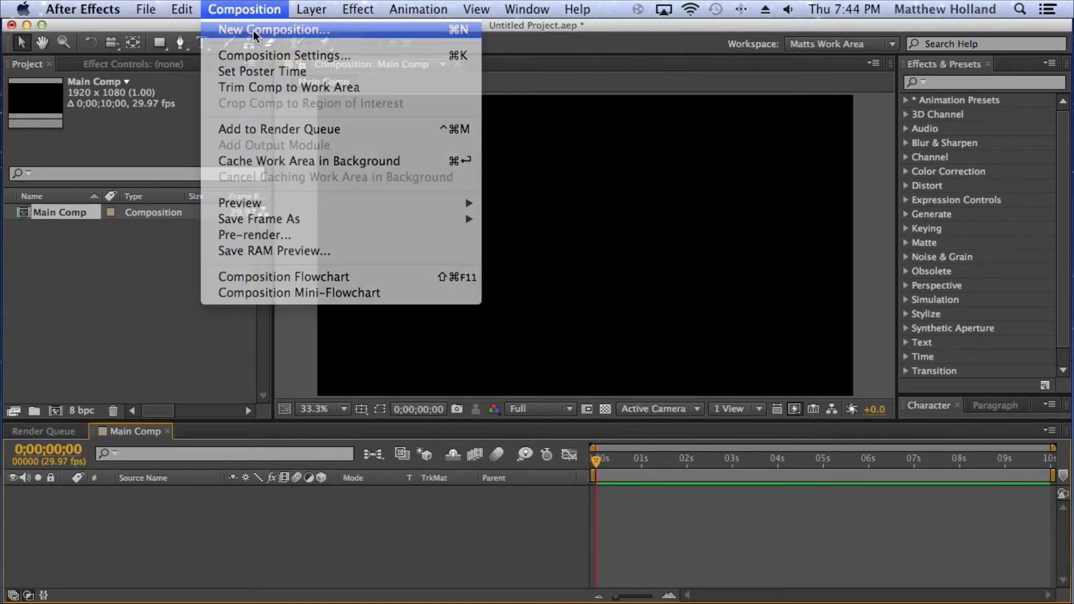
click(252, 30)
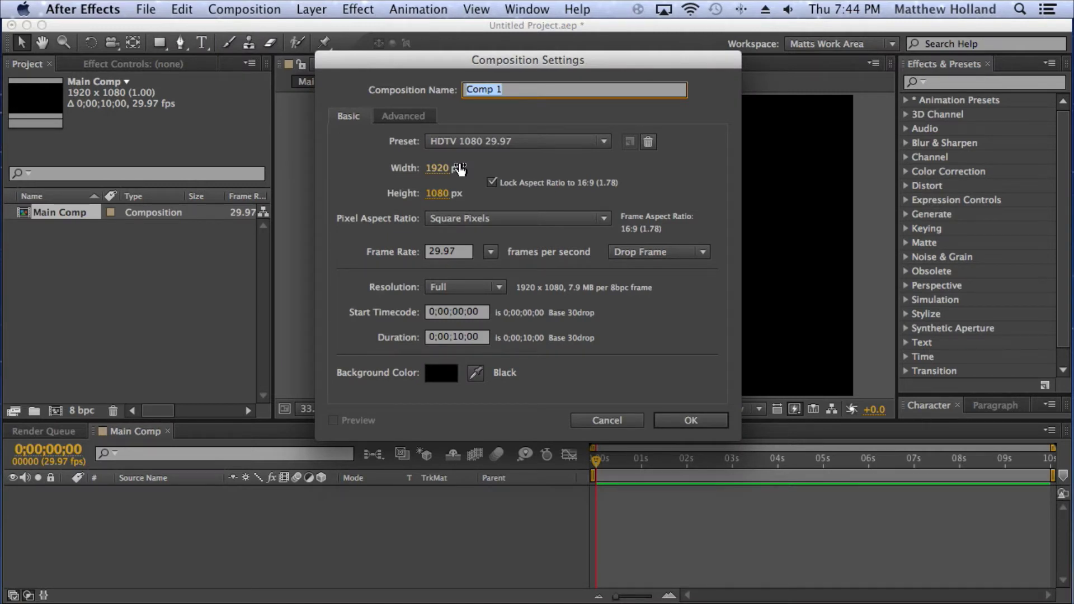
text(Audio Lines)
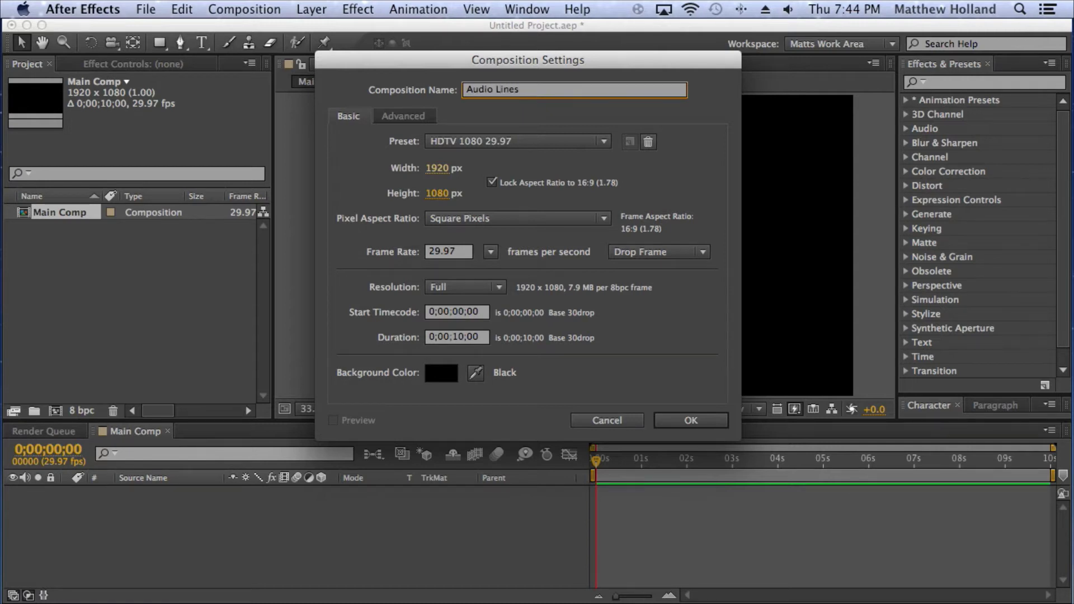
key(Return)
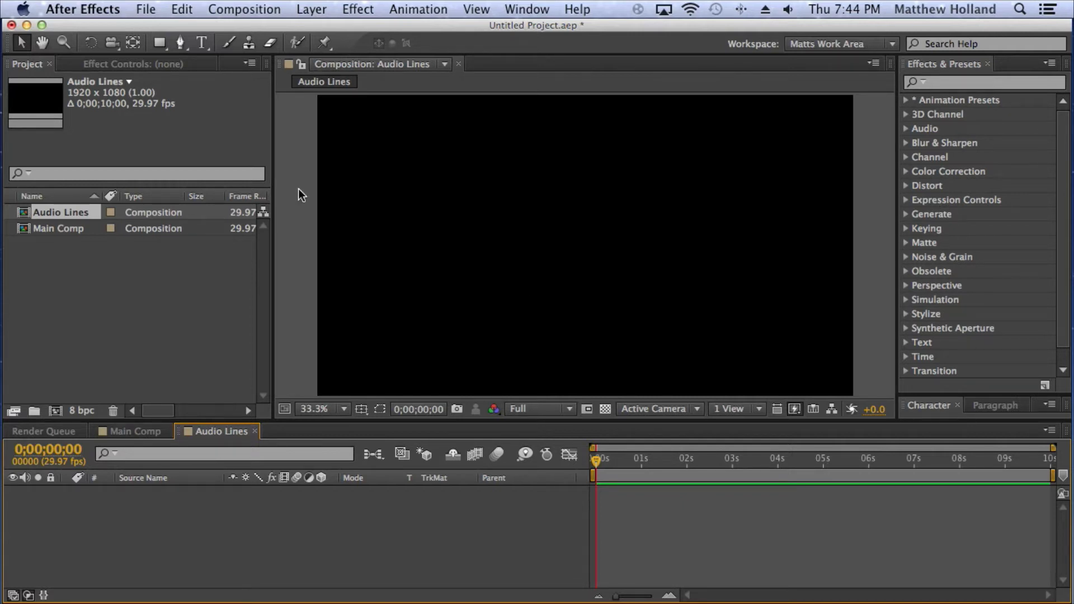
Add a black 1920 x 1080 px solid named Audio Lines to the Audio Lines composition
click(263, 10)
mouse_move(349, 6)
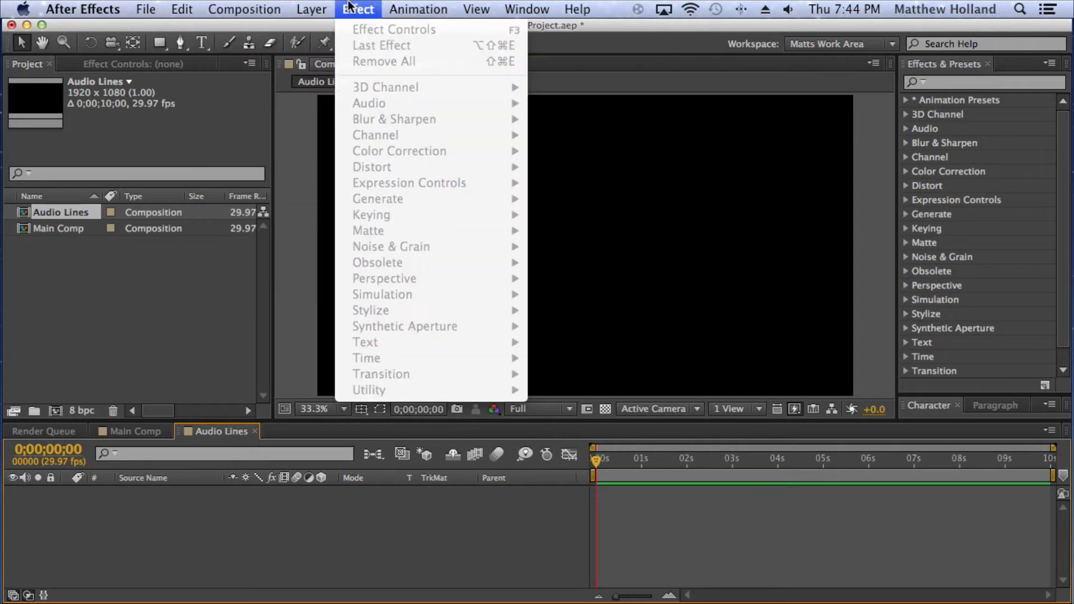
mouse_move(311, 9)
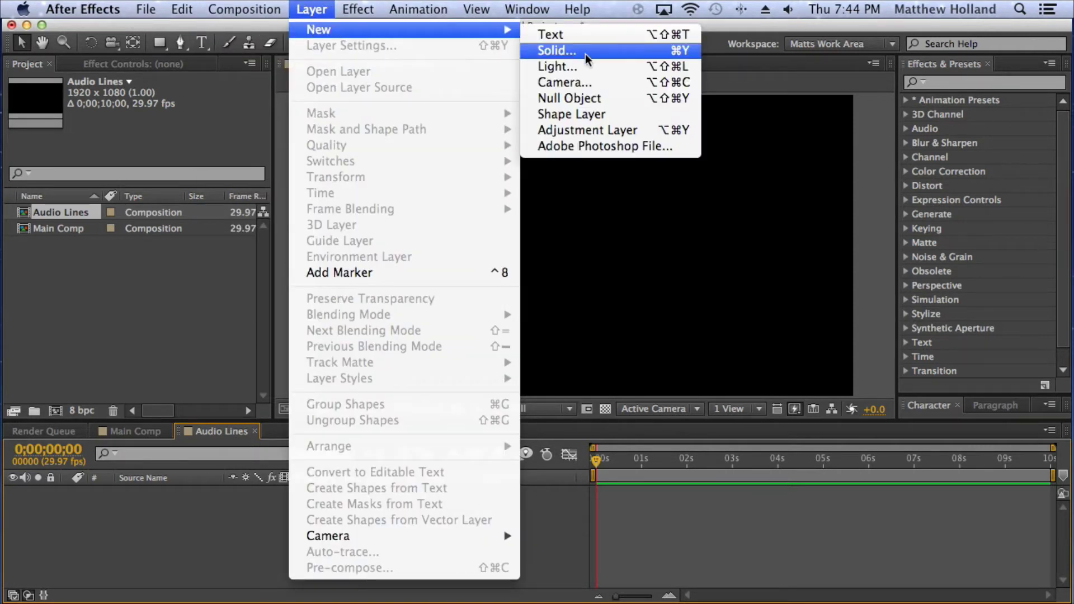
click(649, 52)
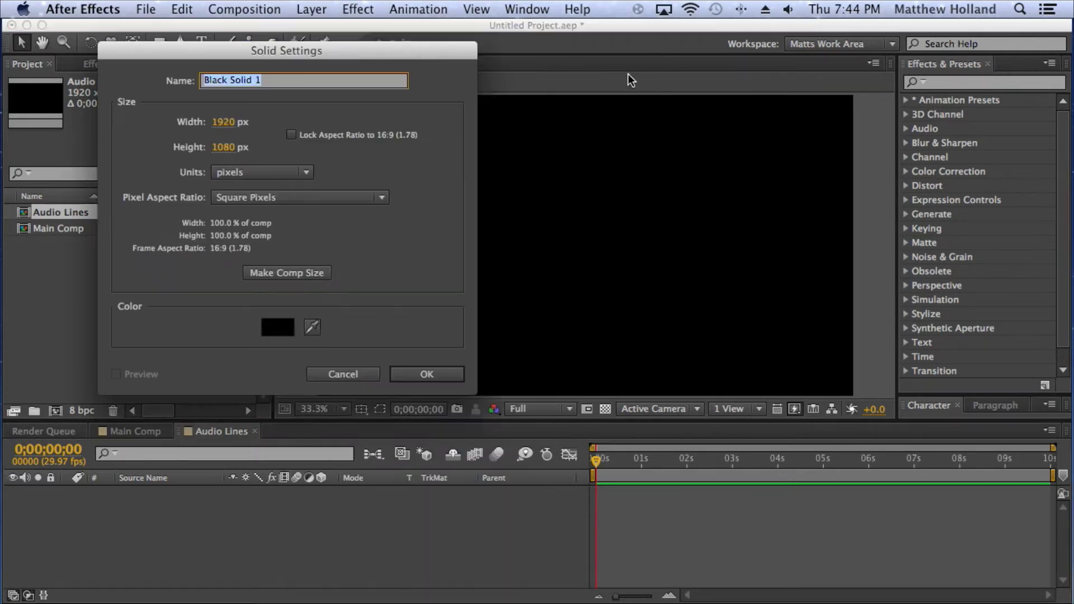
drag(323, 53, 545, 85)
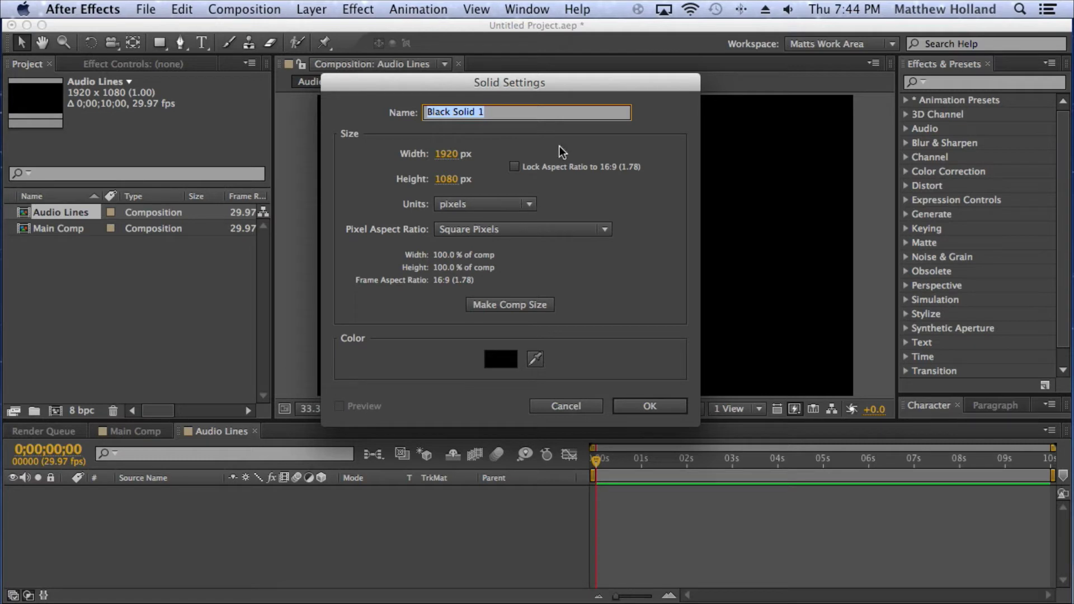
text(audio)
key(BackSpace)
key(BackSpace)
key(BackSpace)
key(BackSpace)
key(BackSpace)
text(Audi)
key(BackSpace)
key(BackSpace)
text(dio Lines)
key(Return)
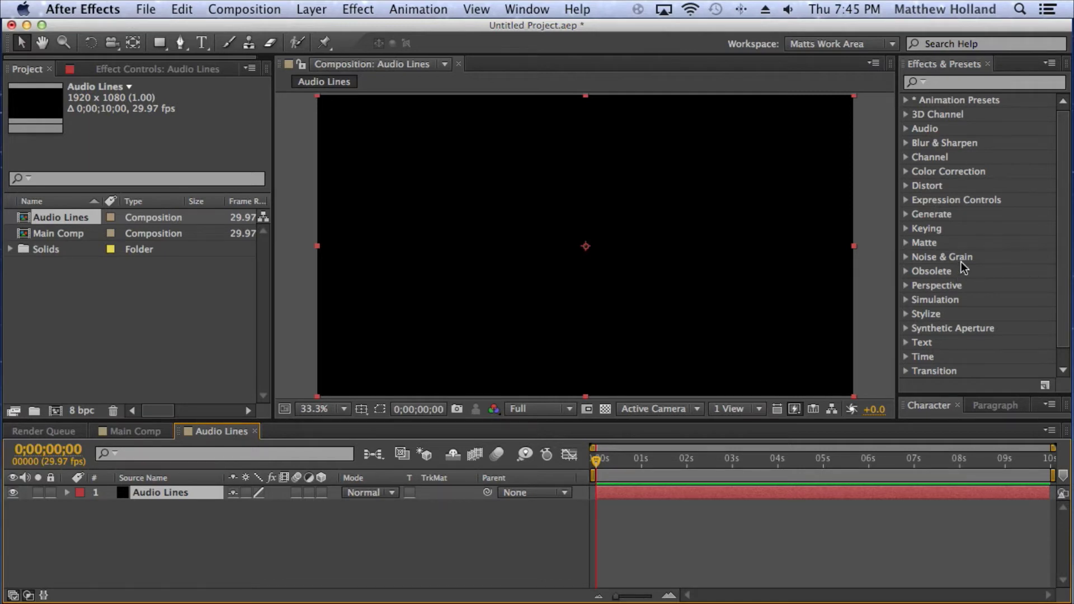
Search the effects for "Audio" and apply Audio Spectrum to the Audio Lines solid
click(1022, 80)
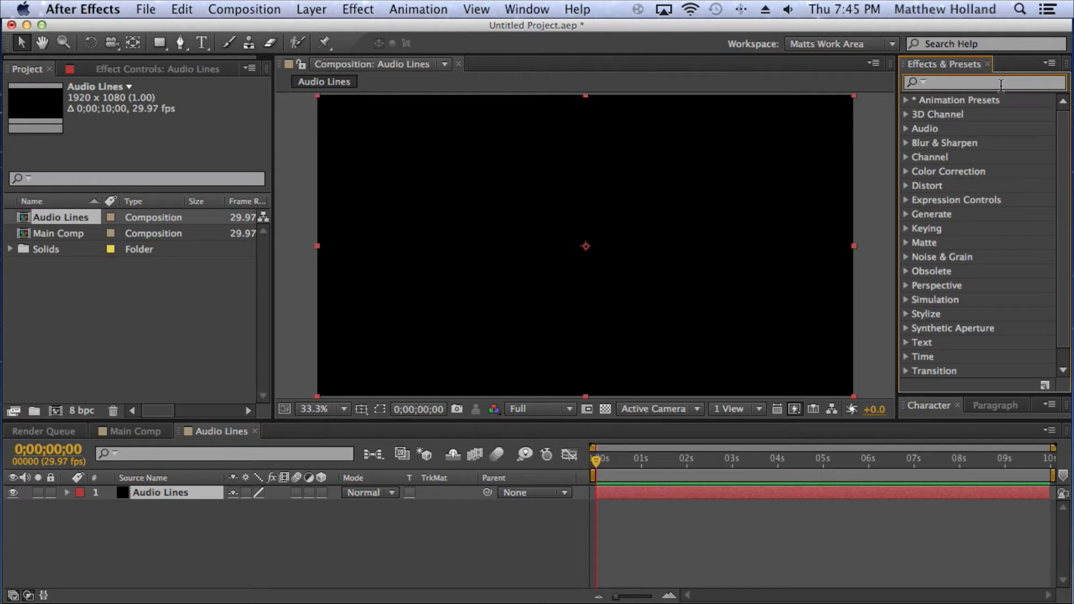
text(Audio)
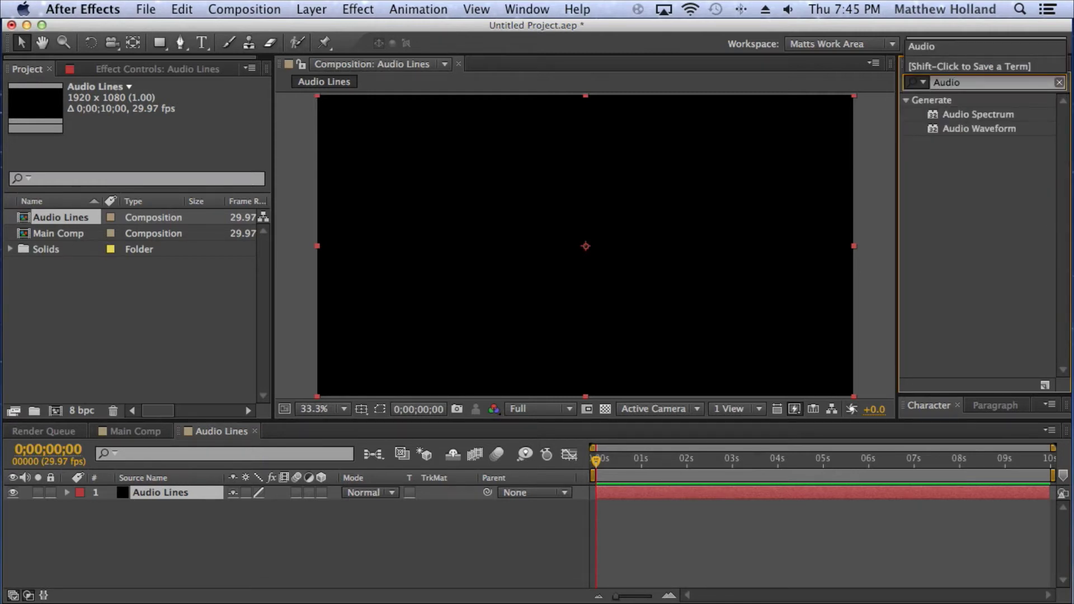
key(Escape)
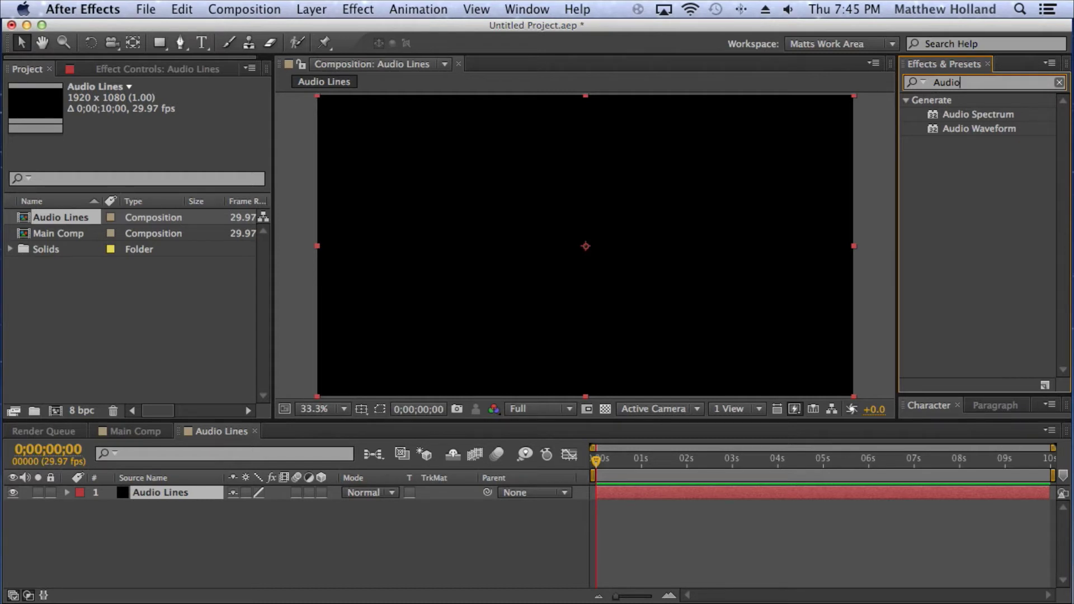
drag(994, 113, 659, 218)
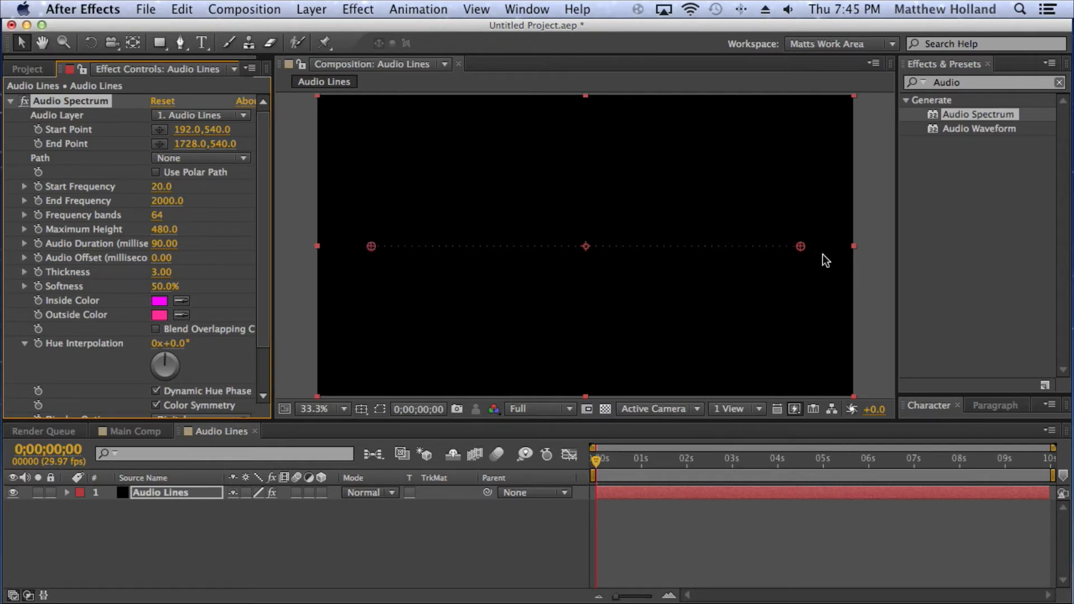
Stretch the spectrum line across the full frame, with its start point at about -3, 540 and its end point at about 1917, 540
drag(372, 250, 314, 251)
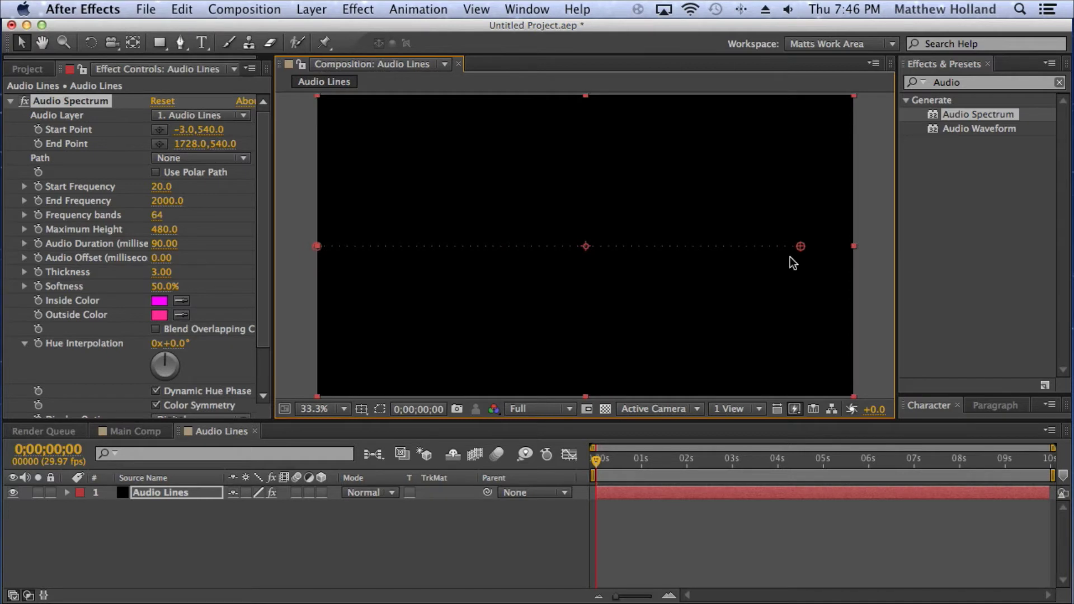
drag(800, 253, 816, 254)
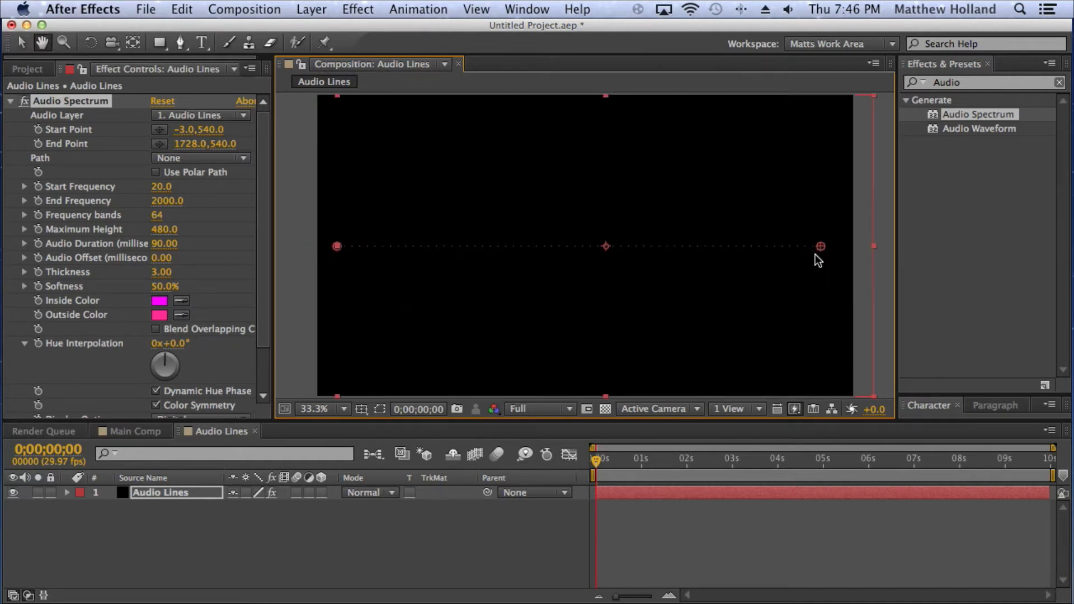
key(space)
key(Delete)
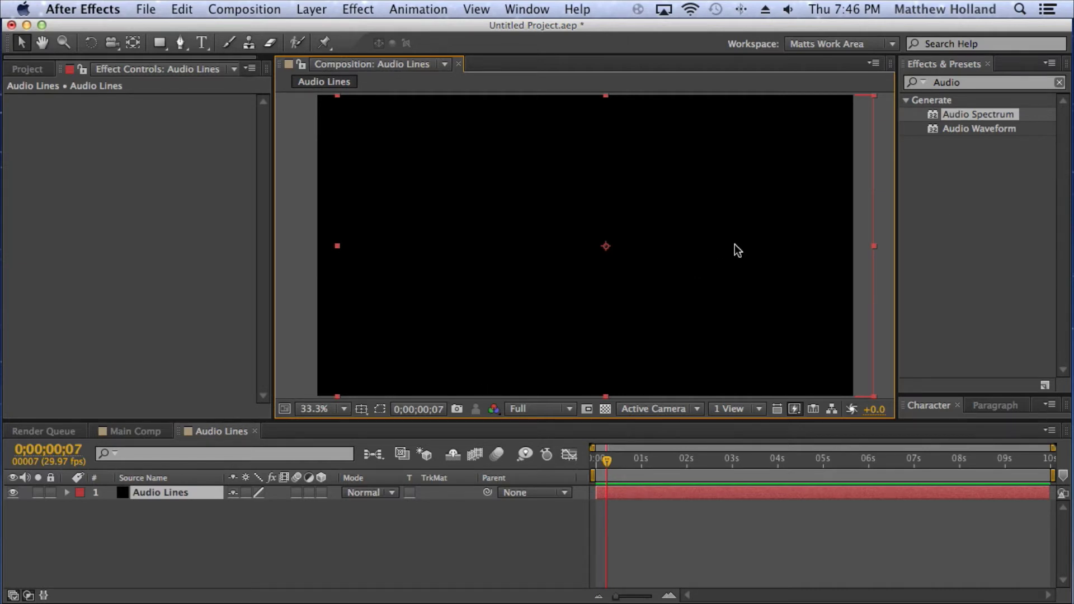
key(super+z)
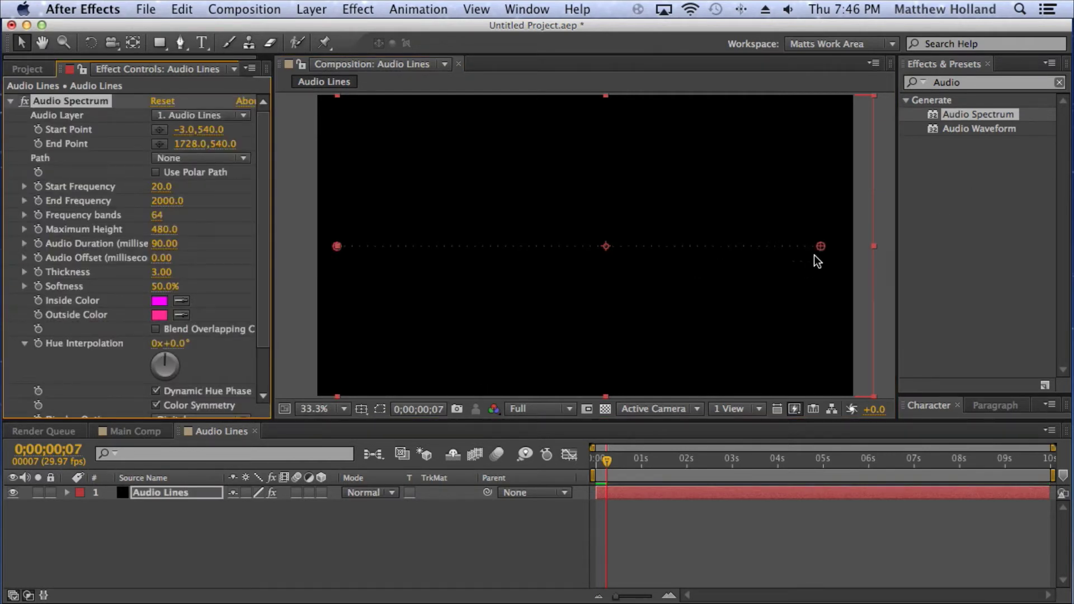
drag(820, 247, 874, 250)
drag(809, 284, 795, 280)
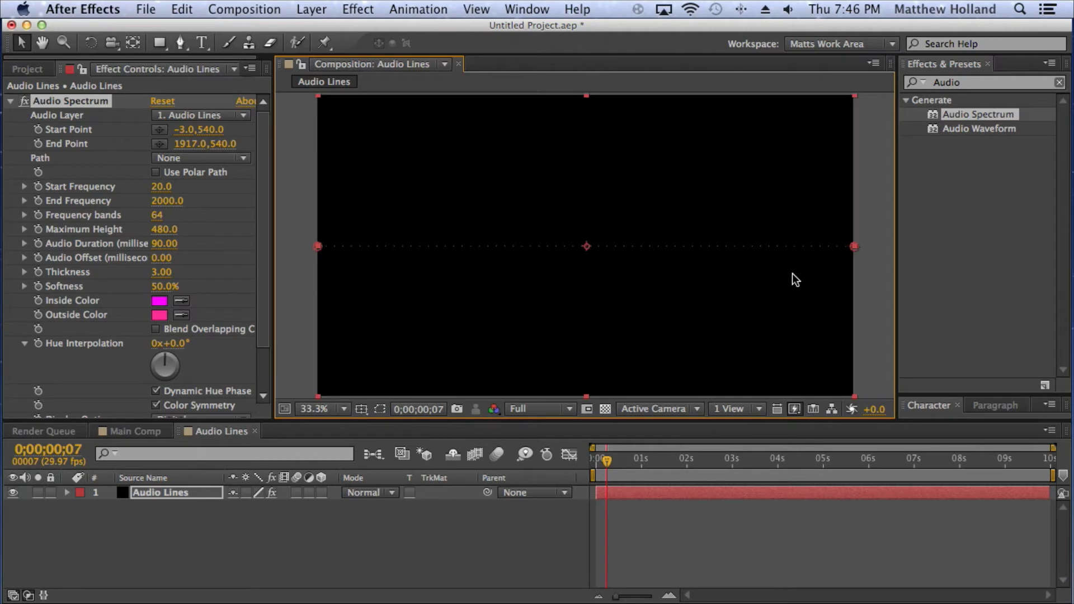
click(930, 248)
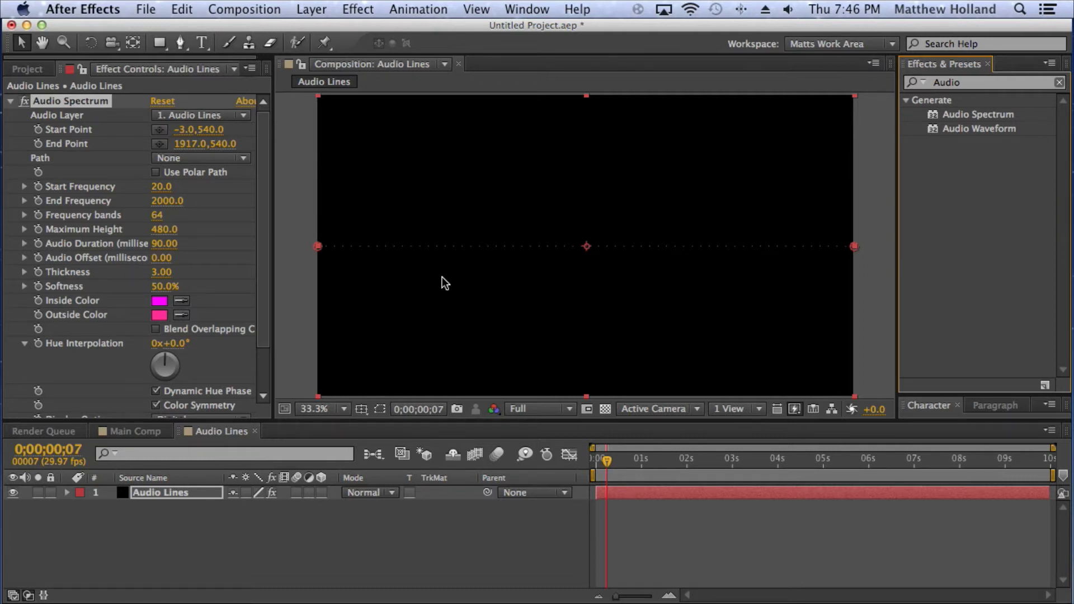
Import the Vectors QuickTime movie from the Vectors folder inside Videos as footage
click(146, 9)
mouse_move(316, 210)
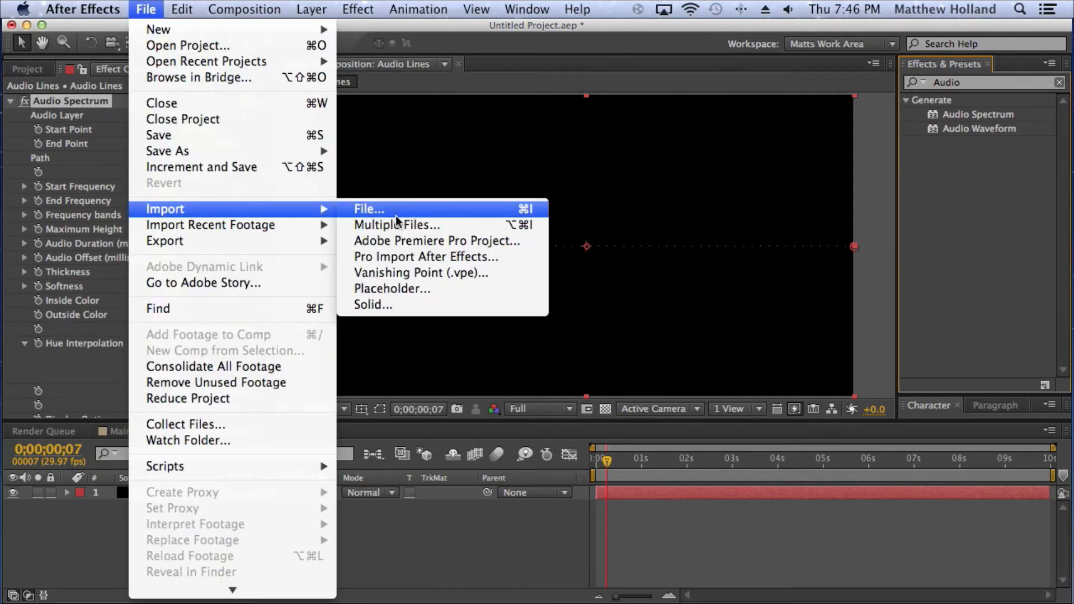
click(439, 211)
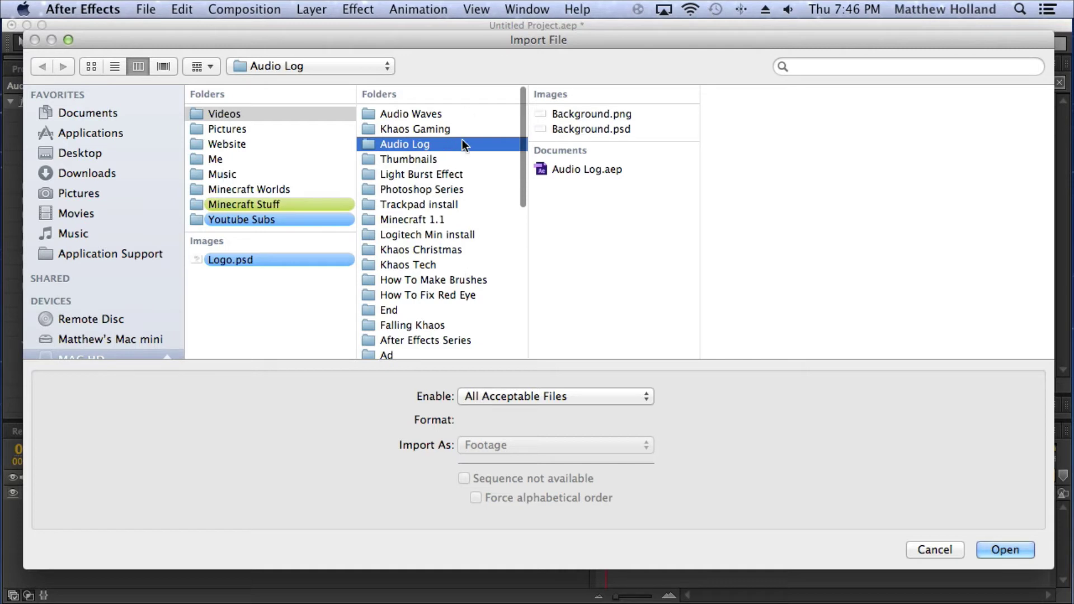
scroll(472, 195, down, 3)
scroll(473, 196, down, 2)
scroll(471, 196, down, 4)
click(468, 197)
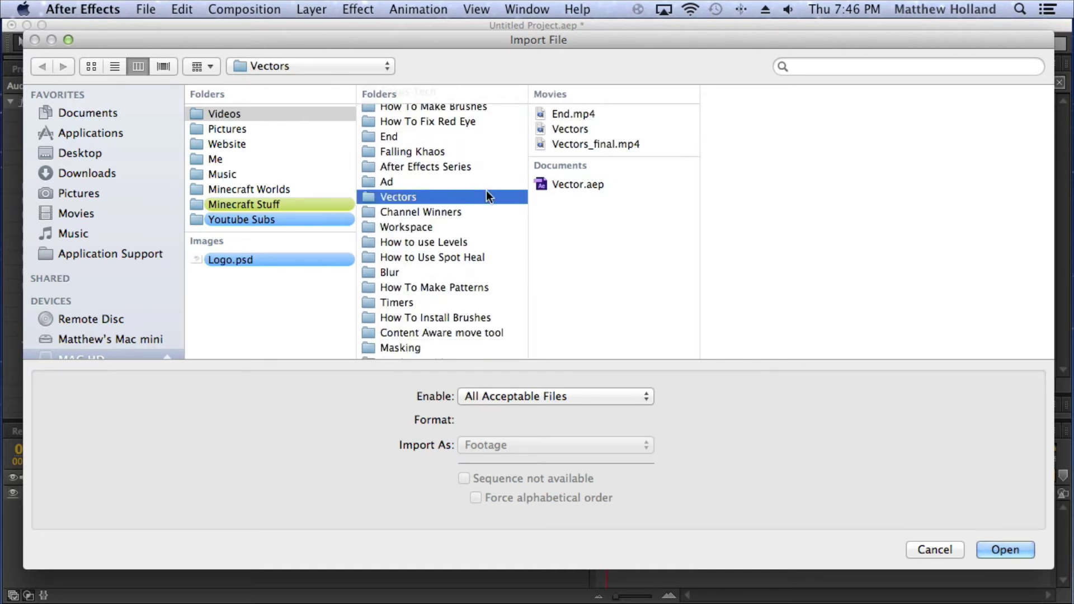
click(629, 128)
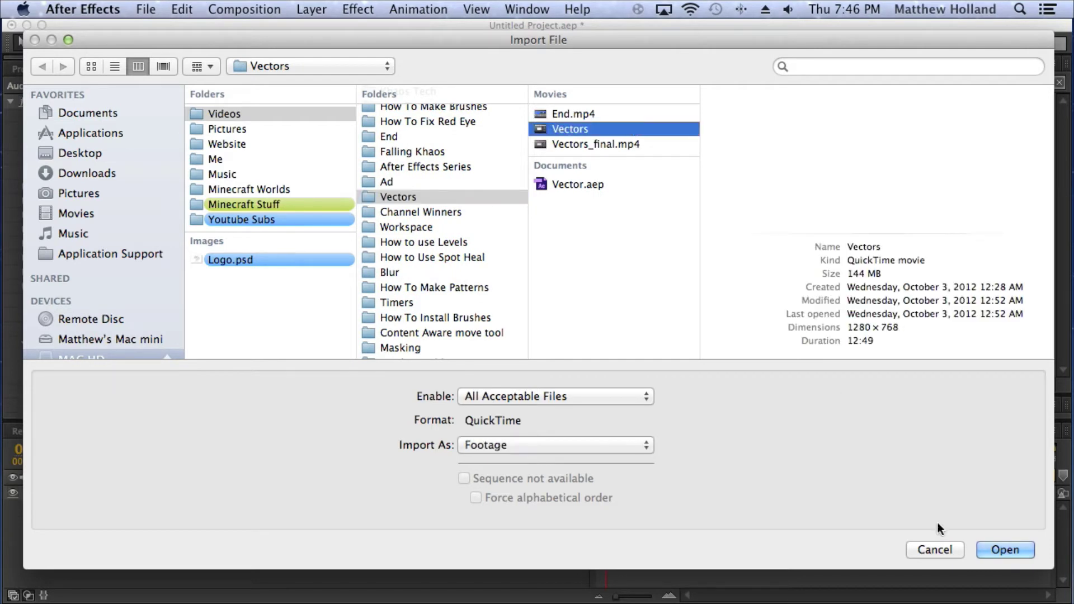
click(1006, 550)
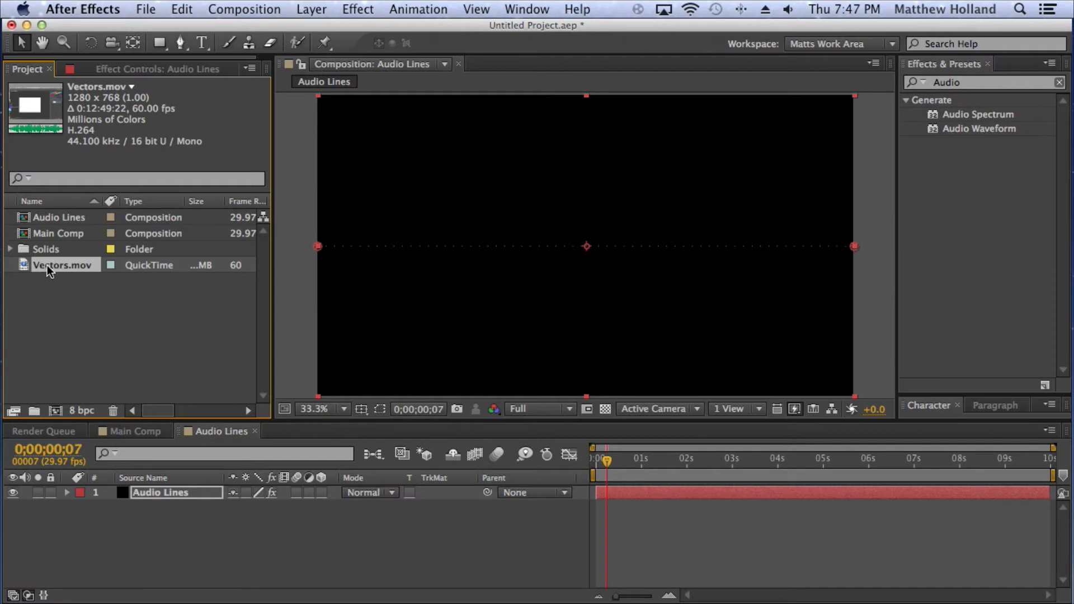
Place Vectors.mov beneath the Audio Lines solid in the timeline and switch off its video and audio
drag(48, 264, 197, 518)
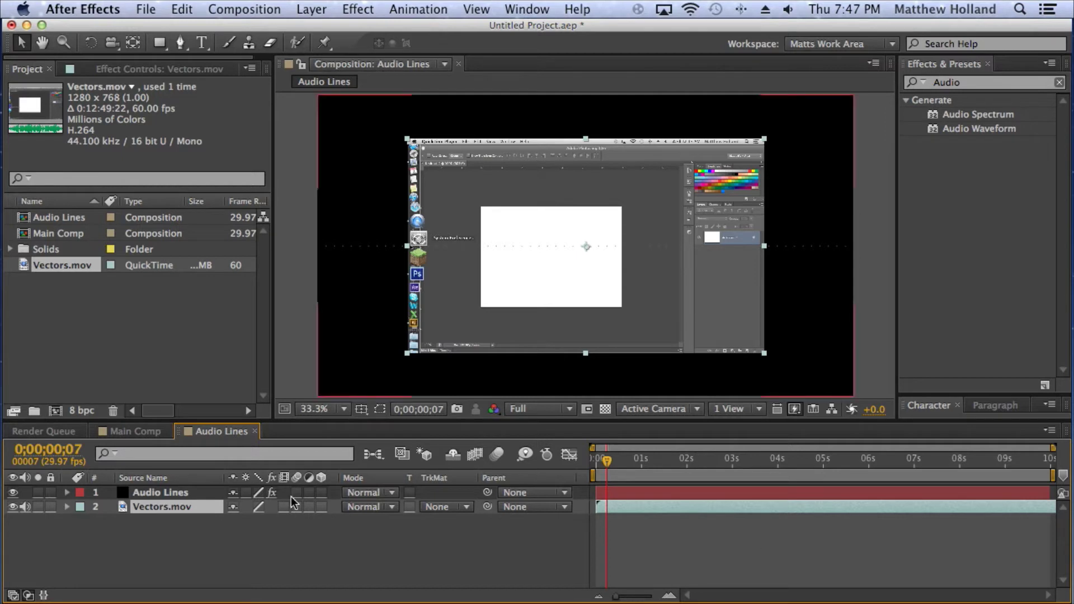
click(17, 508)
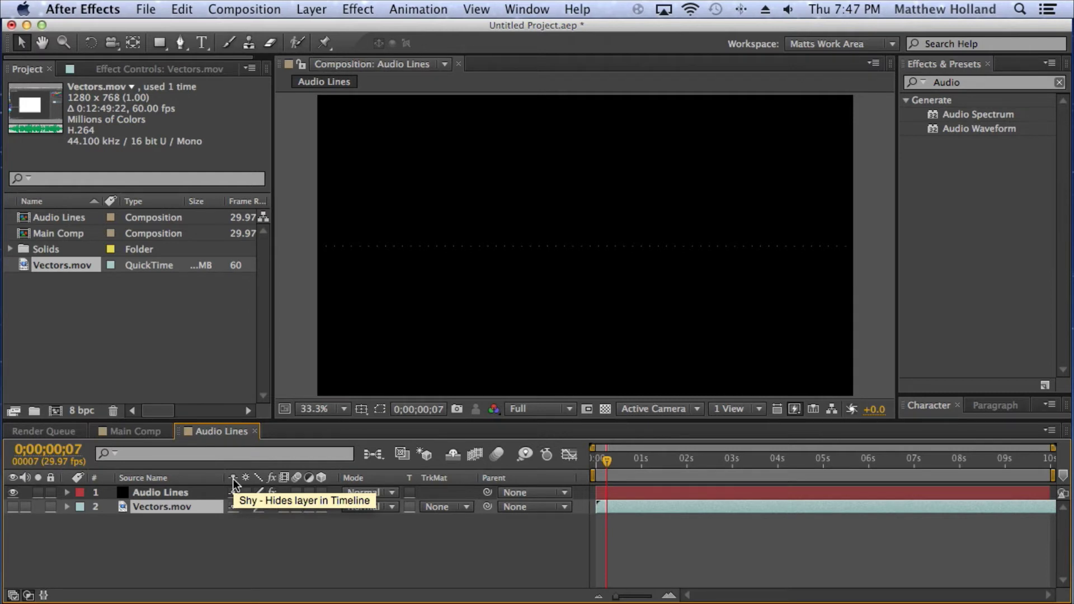
Set the audio layer of the solid's Audio Spectrum effect to Vectors.mov
click(192, 494)
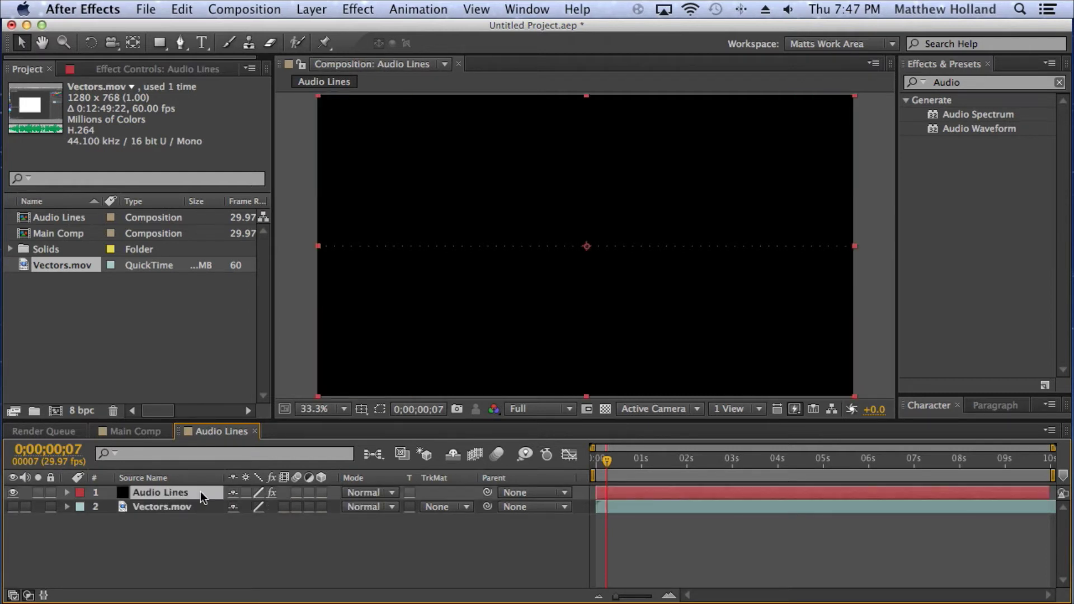
click(194, 72)
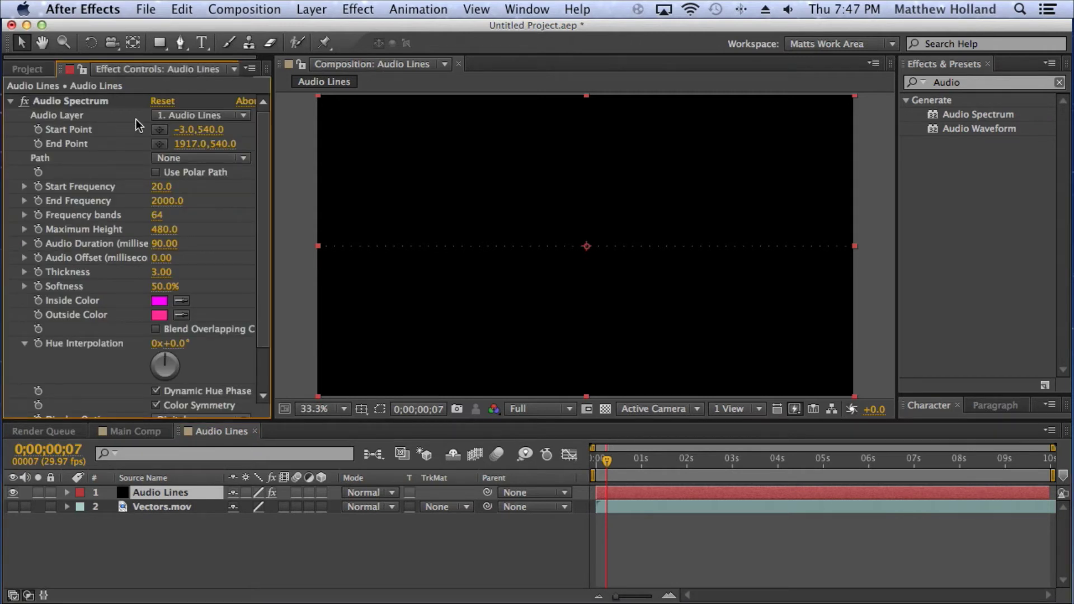
click(236, 115)
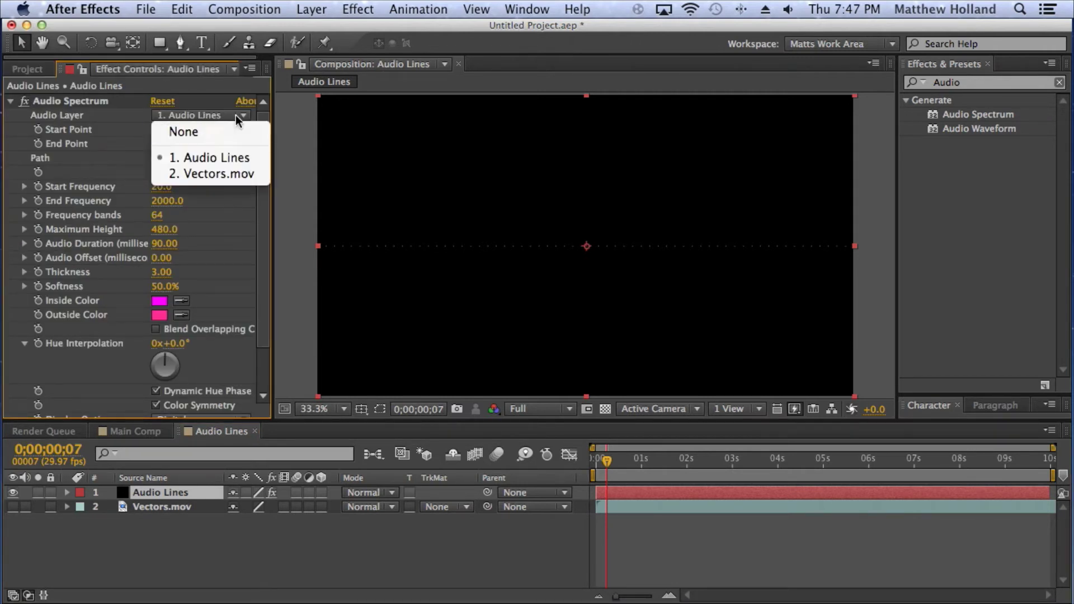
click(255, 177)
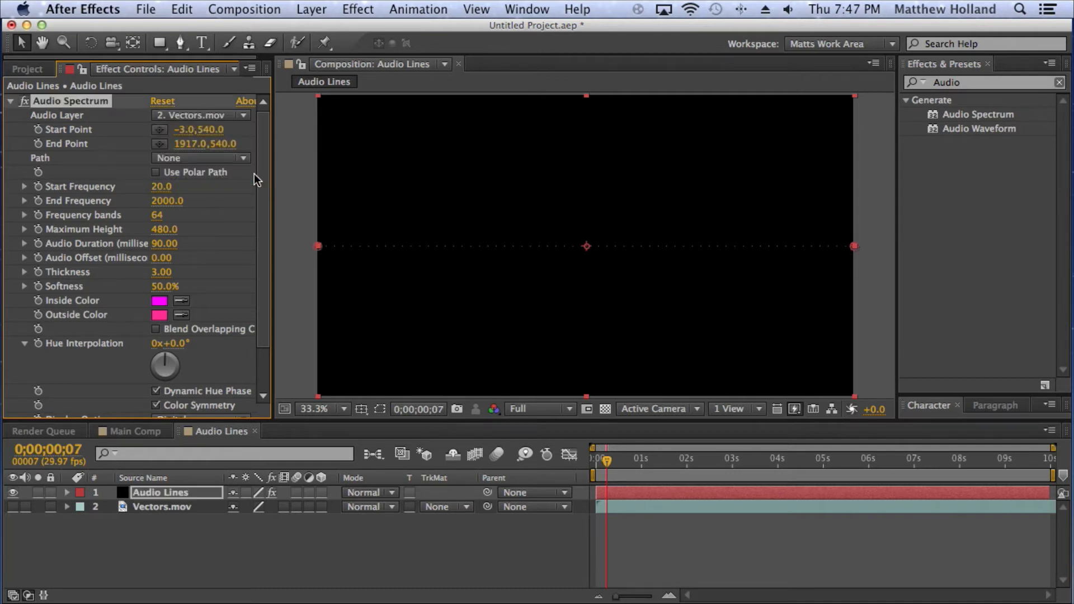
Slide the Vectors.mov layer earlier in the timeline and move the current time to about 0;00;01;24 to check the spectrum
click(808, 501)
click(653, 490)
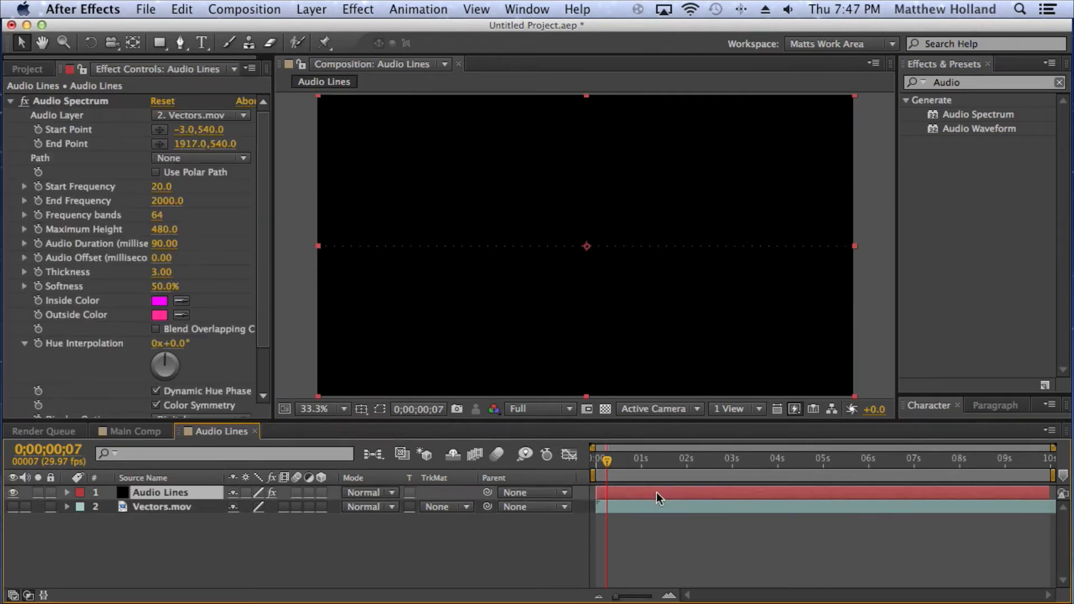
click(918, 507)
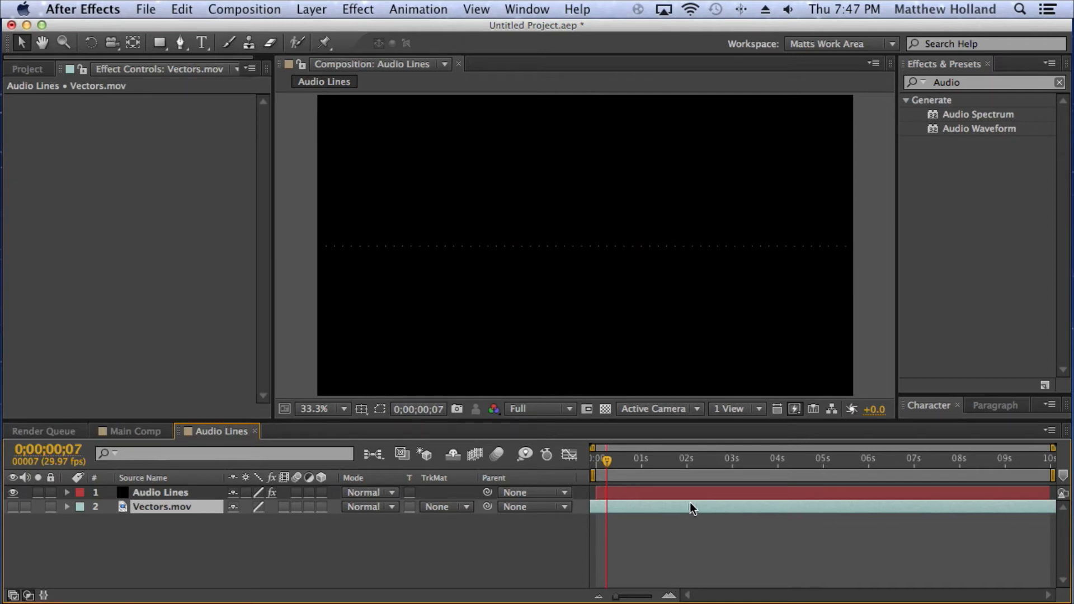
drag(598, 459, 679, 459)
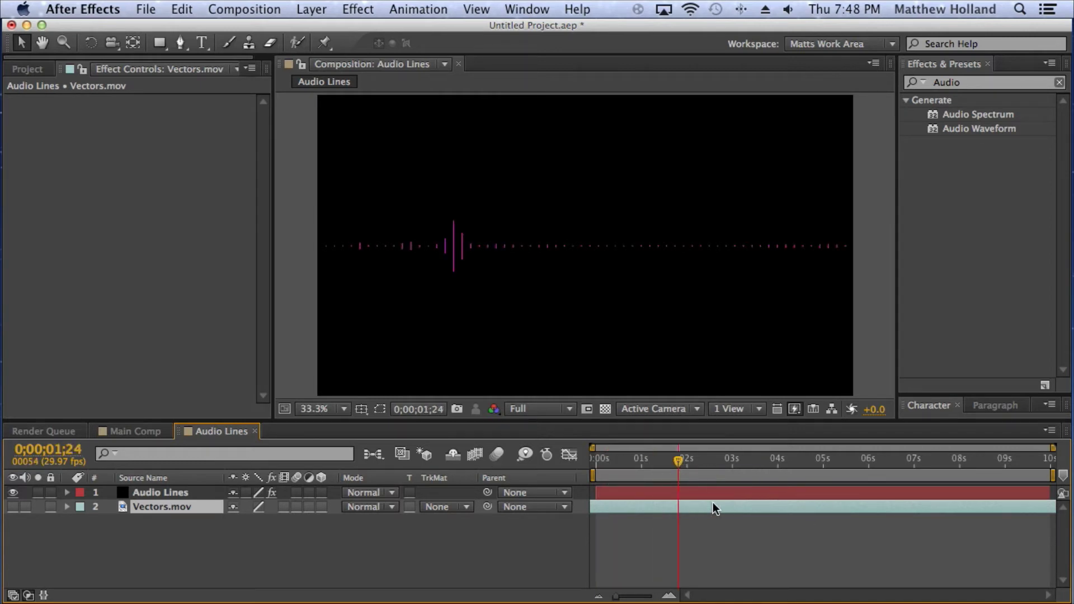
At about 0;00;02;05, set the Audio Lines solid's Audio Spectrum maximum height to 1500 and its frequency bands to 175
drag(650, 464, 696, 462)
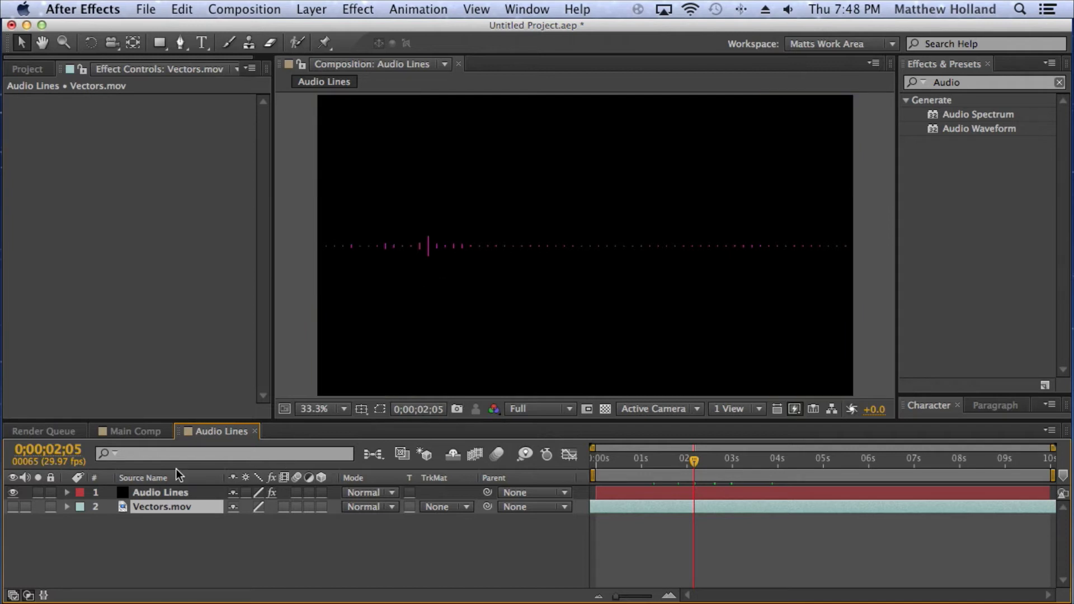
click(159, 490)
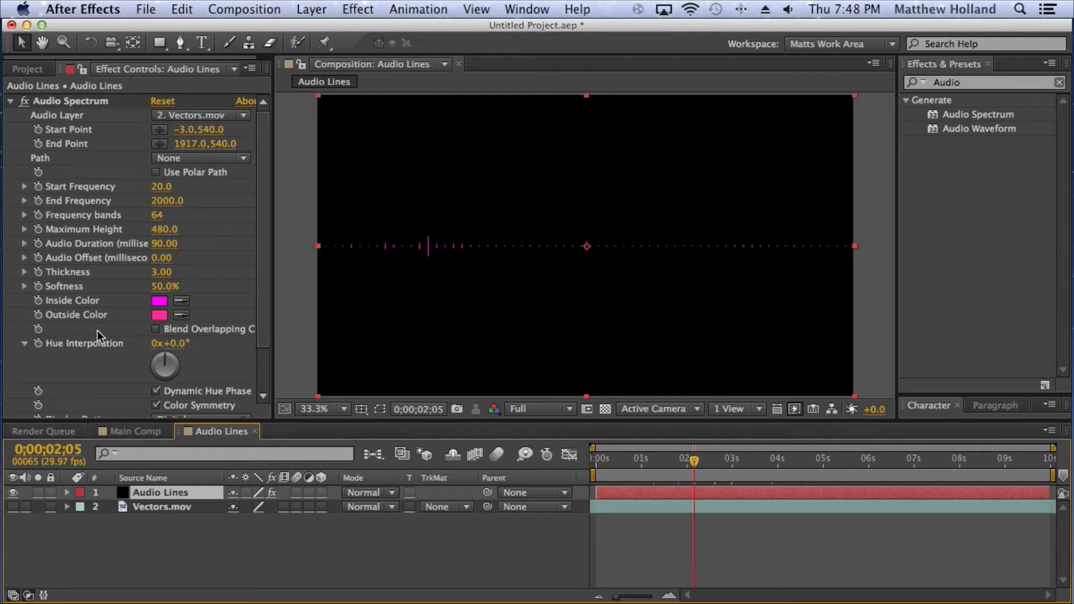
click(168, 232)
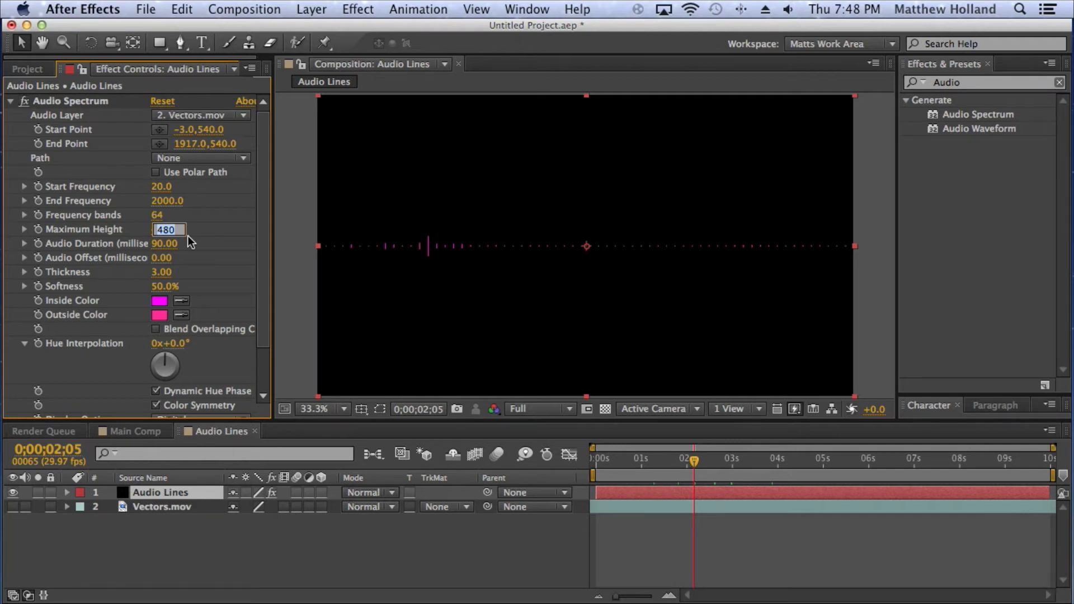
text(1500)
key(Return)
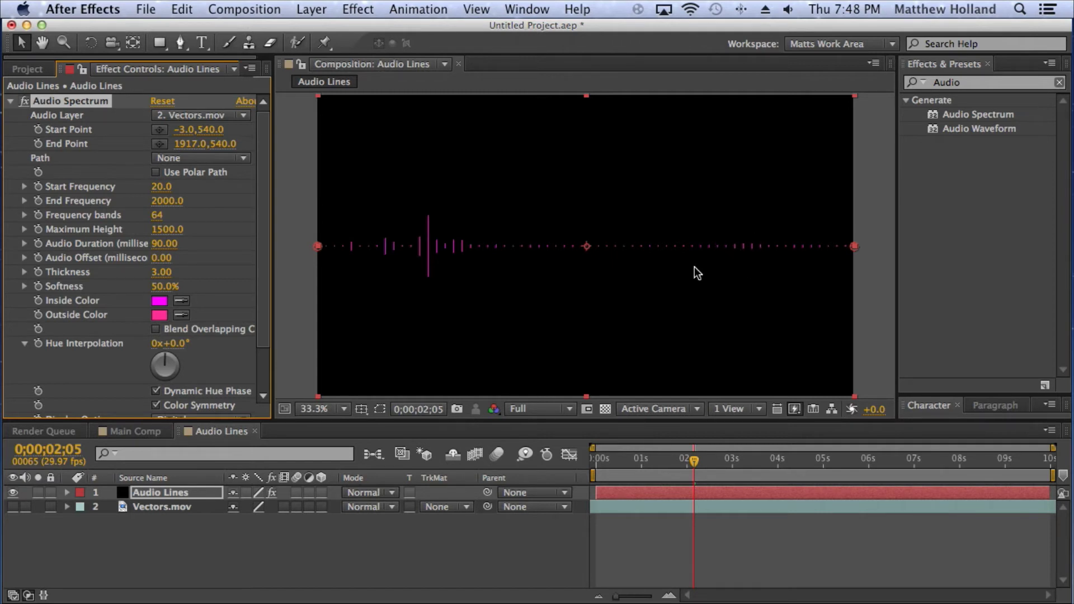
click(160, 215)
text(175)
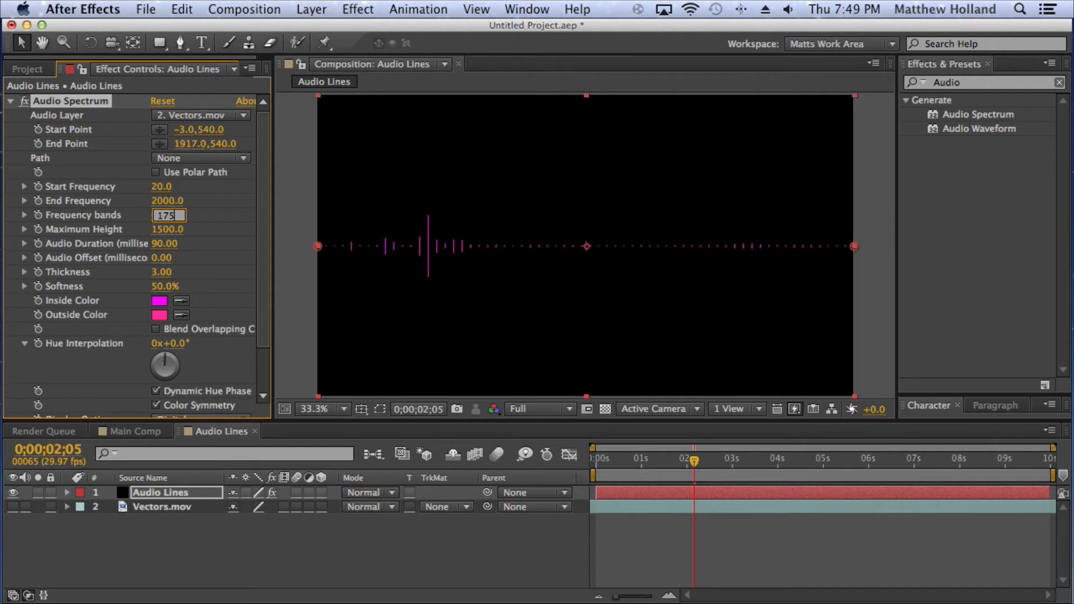
key(Return)
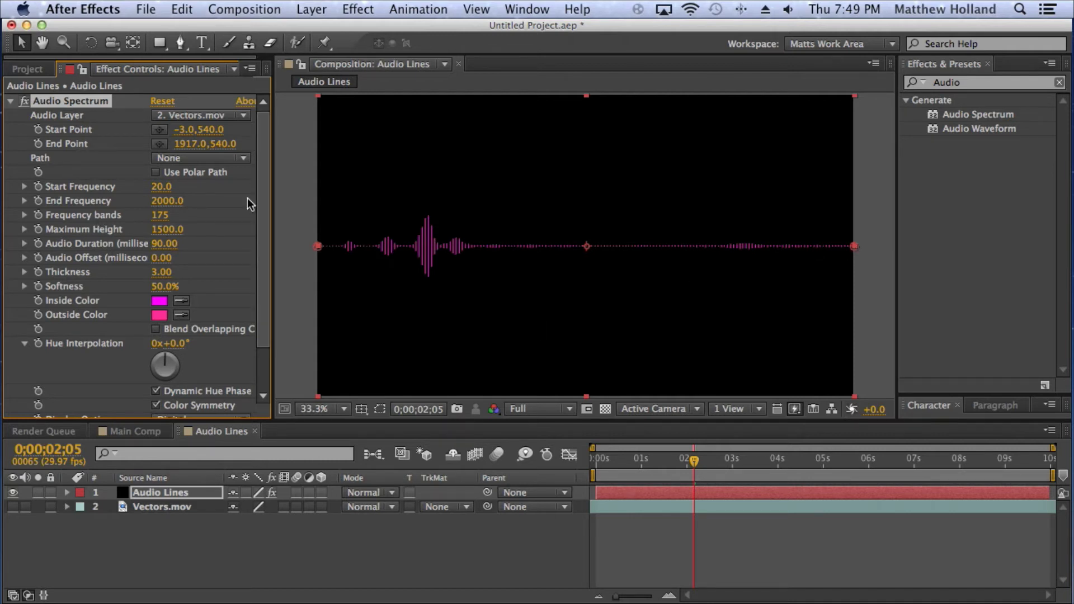
Try placing the spectrum's start point at 1716, 360 and its end point at 1287, 255, undoing each change
click(159, 129)
click(798, 195)
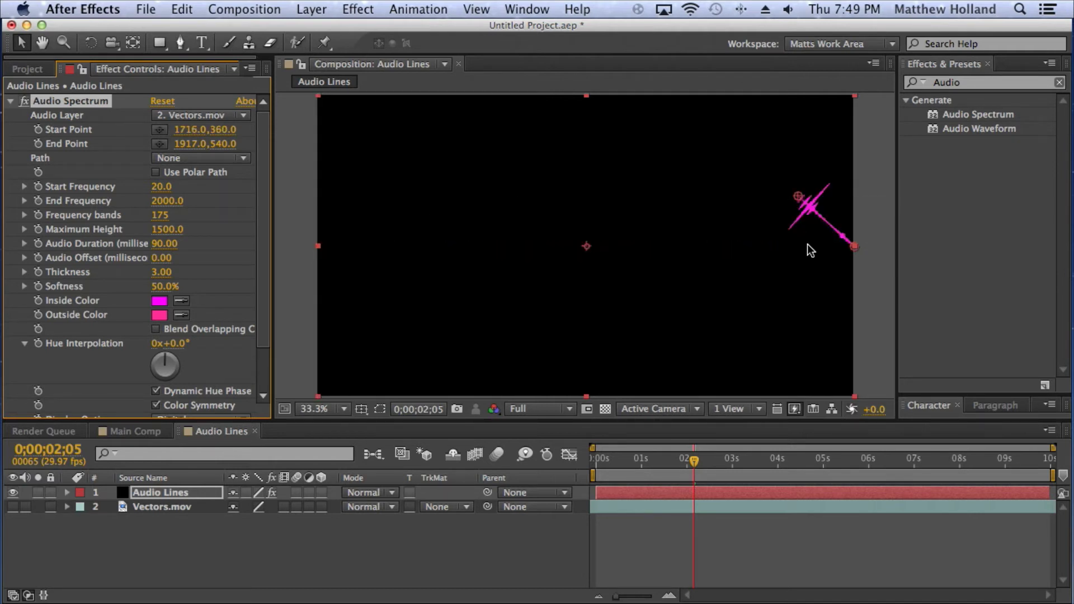
key(super+z)
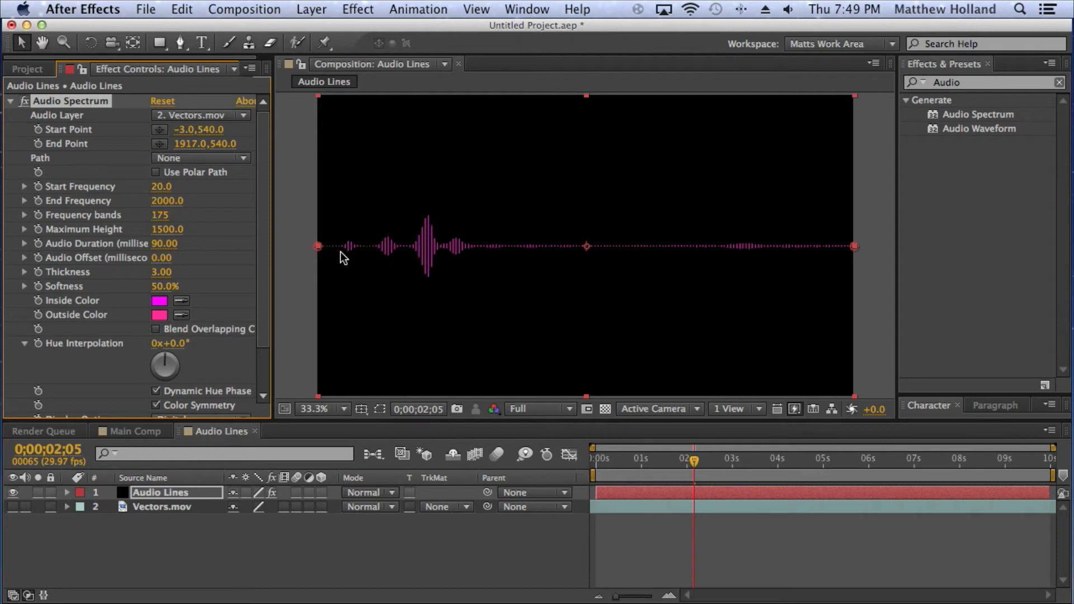
click(160, 144)
click(678, 167)
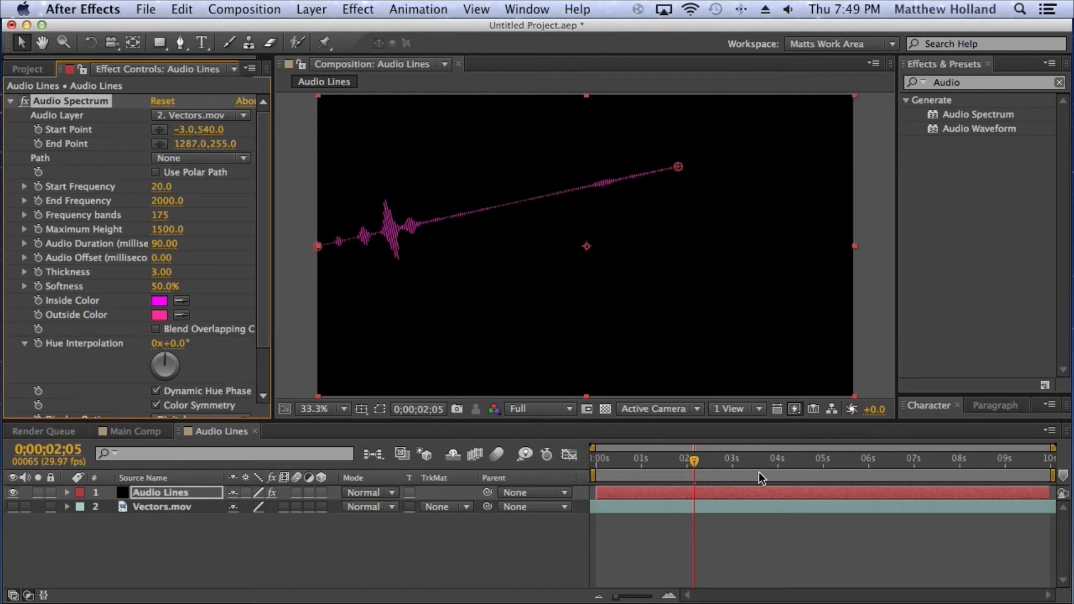
key(super+z)
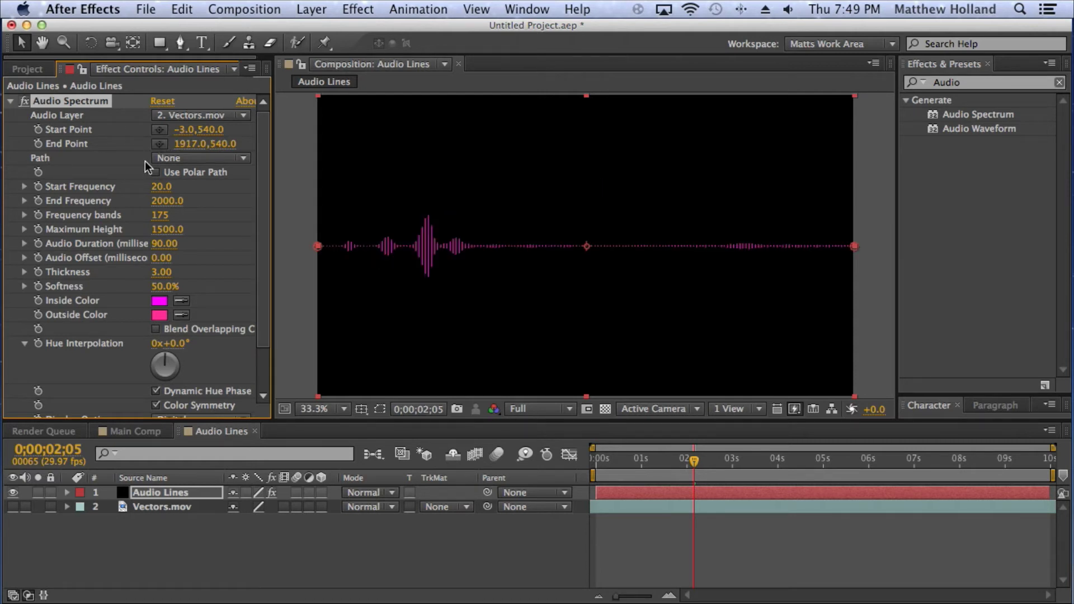
click(213, 163)
click(239, 160)
click(158, 173)
Try start frequencies of 50 and 1 for the spectrum, and restore the value to 20
click(161, 188)
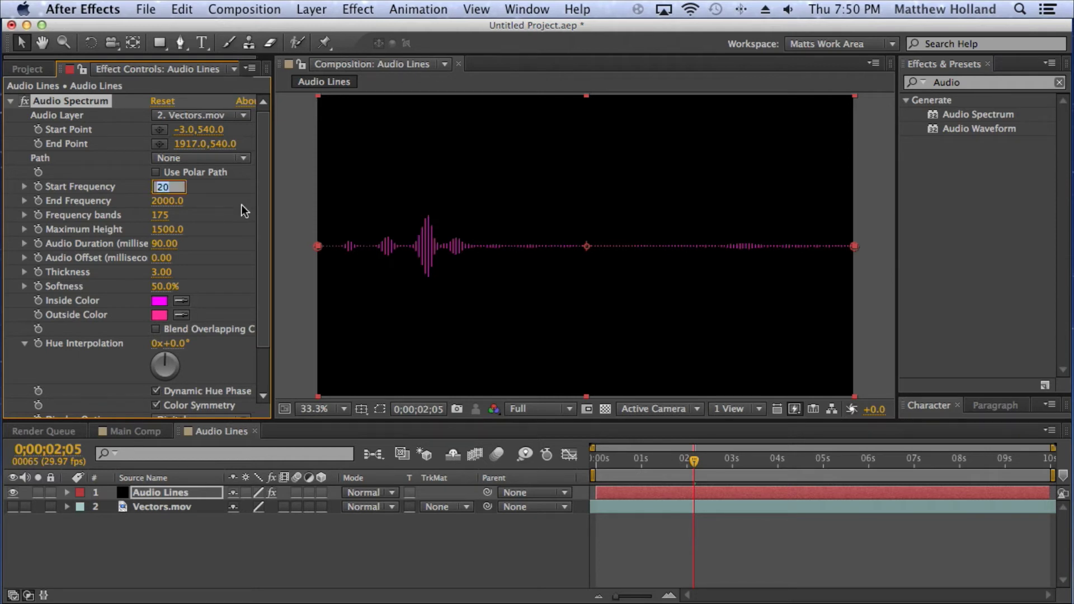
text(50)
key(Return)
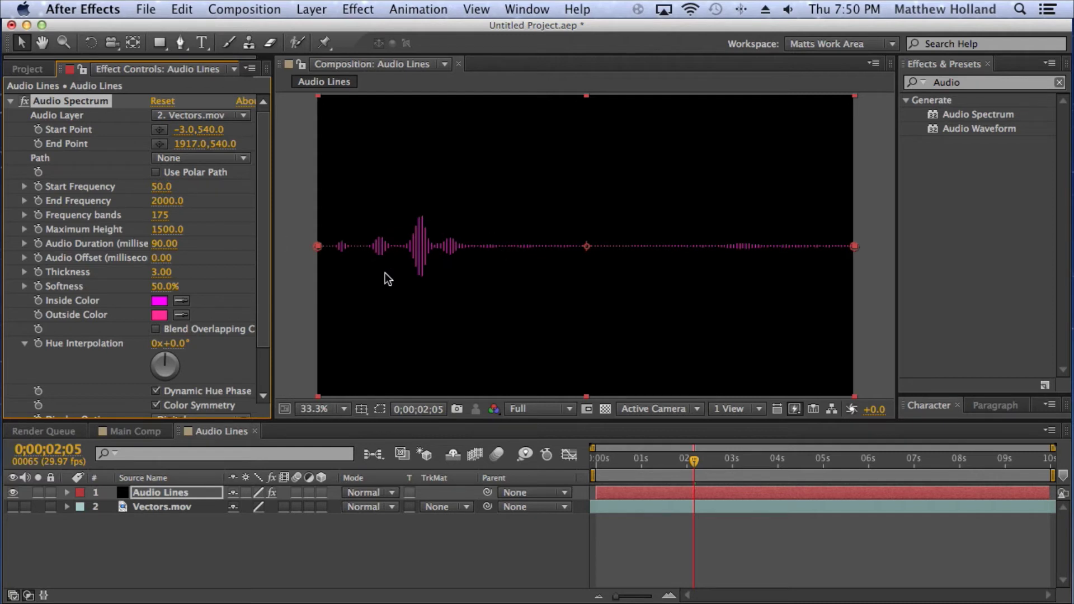
click(160, 188)
text(0)
key(Return)
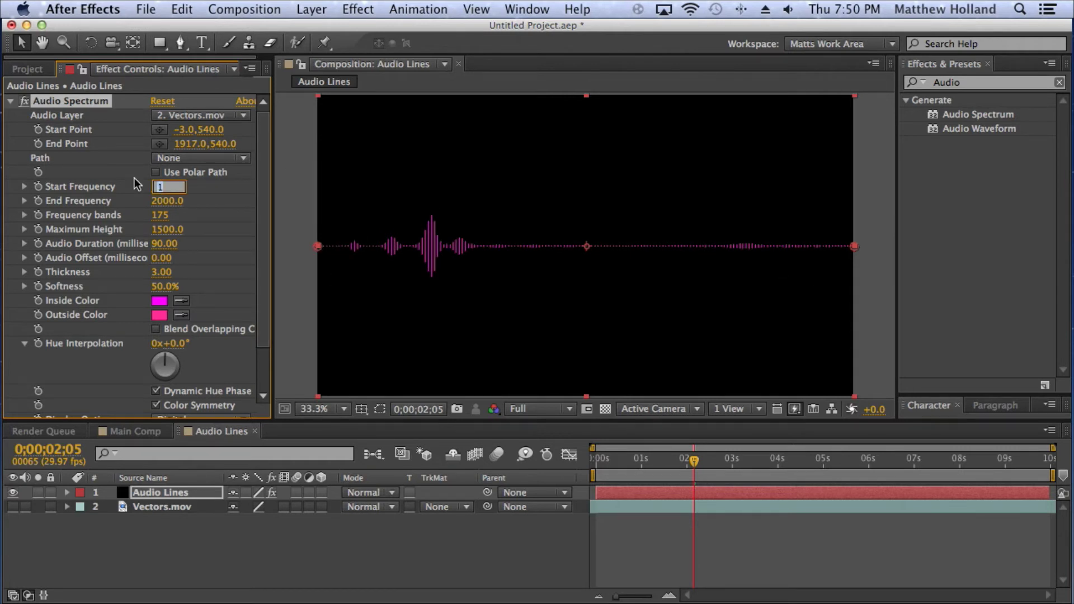
key(Return)
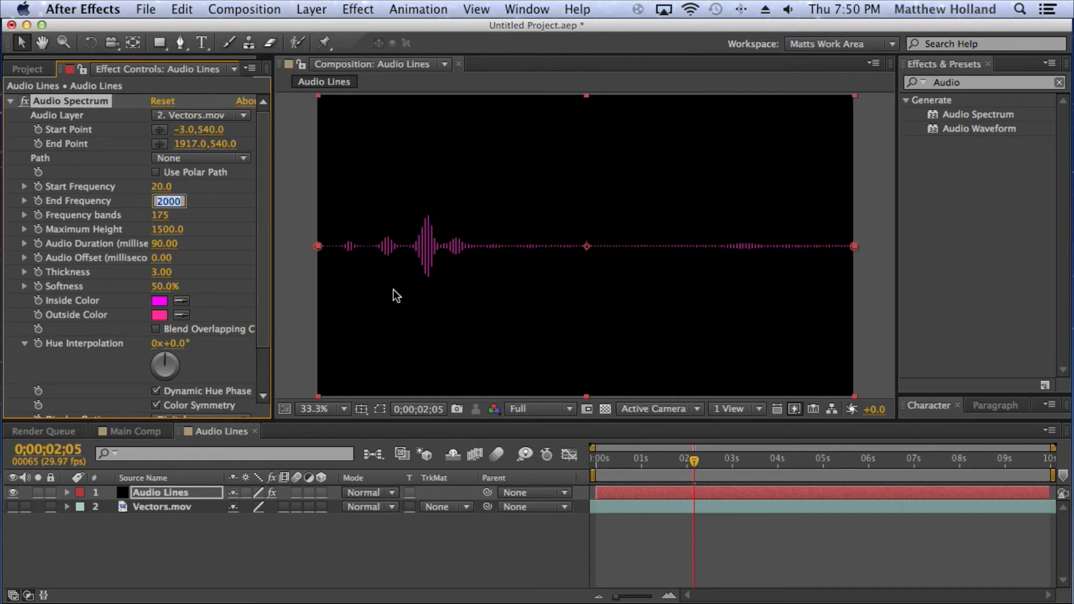
Try an end frequency of 200 for the spectrum and restore the value to 2000
text(200)
key(Return)
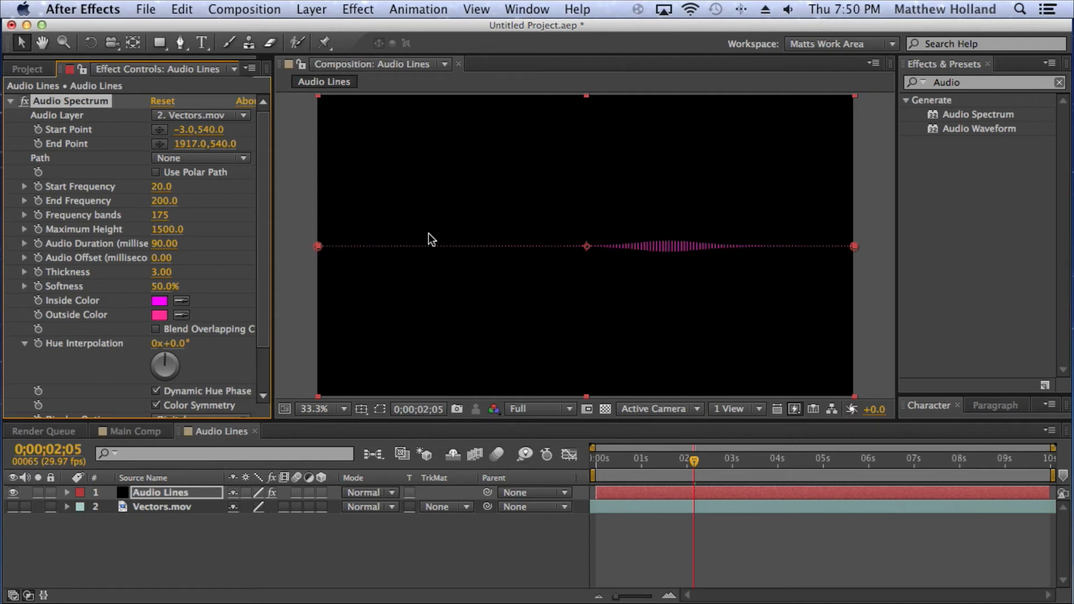
text(2000)
key(Return)
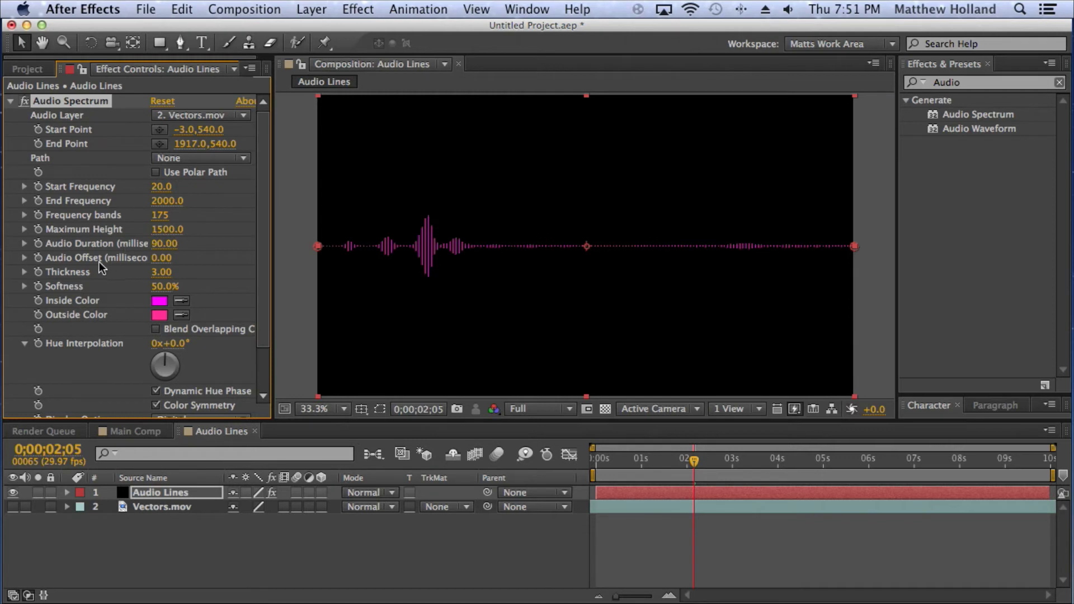
Try an audio duration of 790 milliseconds, restore it to 90 and preview the spectrum animation
click(163, 243)
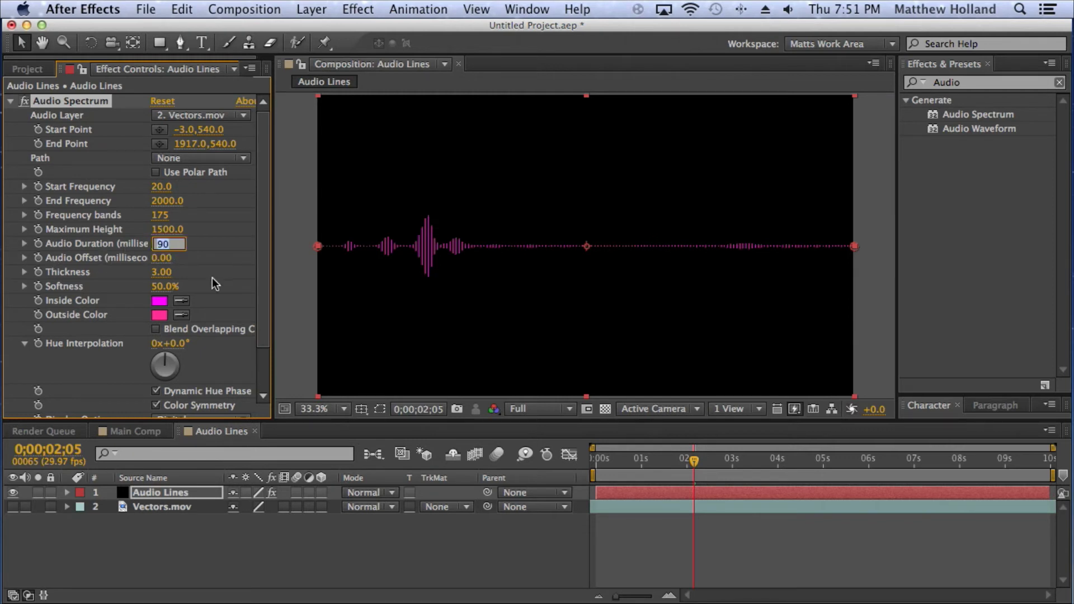
text(790)
key(Return)
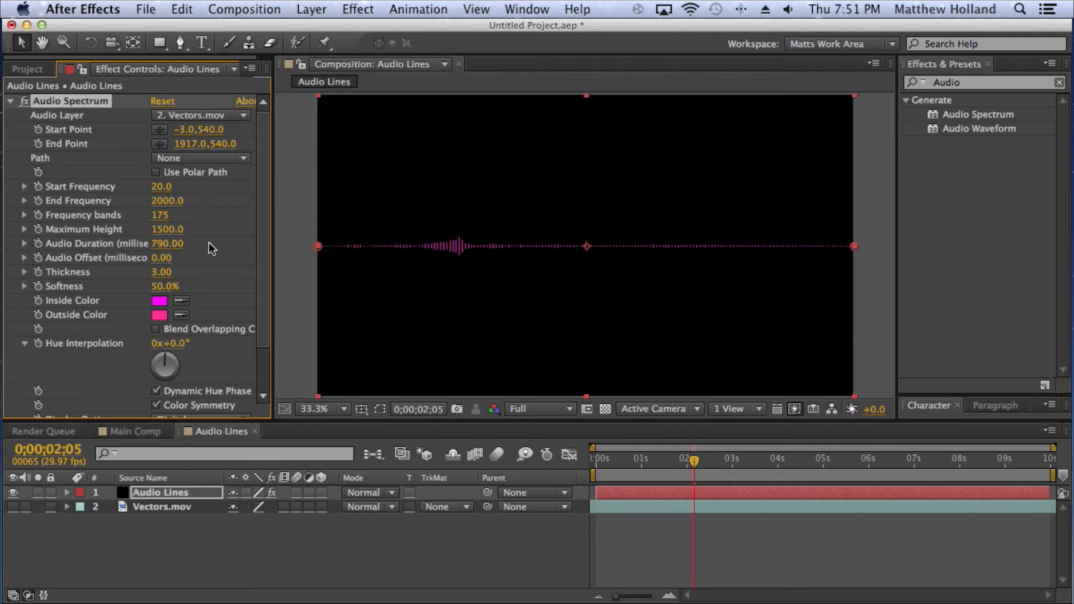
mouse_move(160, 246)
mouse_down()
mouse_move(139, 246)
mouse_move(169, 250)
mouse_up()
click(166, 244)
text(90)
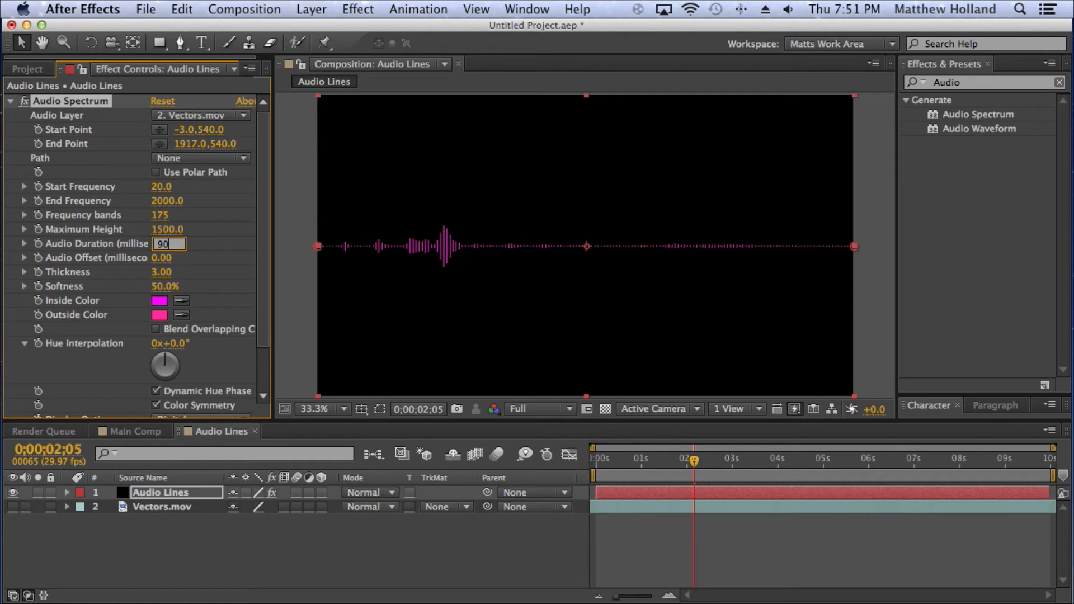
key(Return)
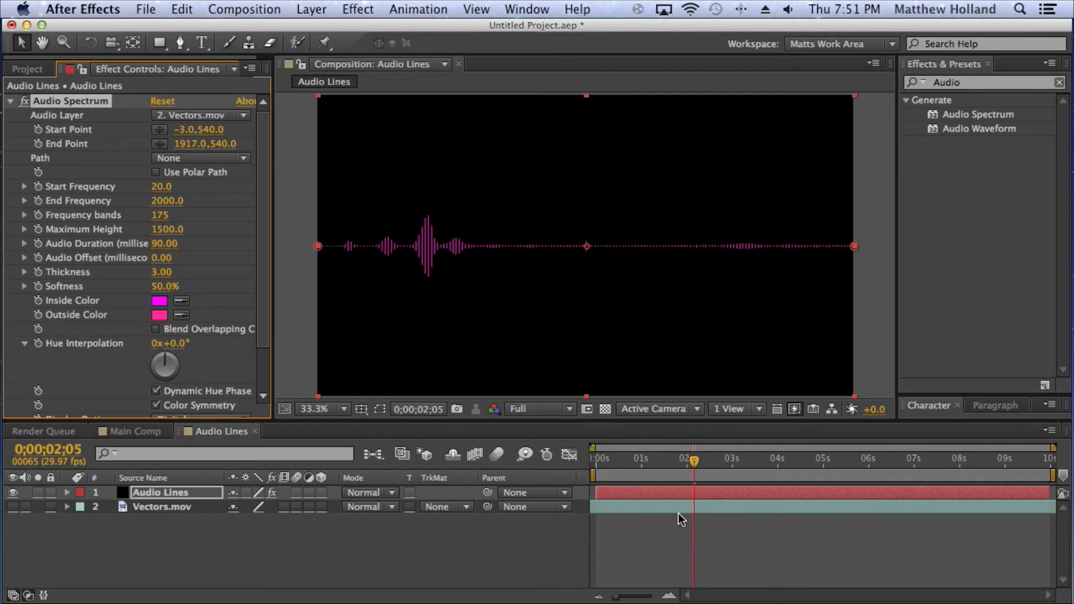
key(KP_0)
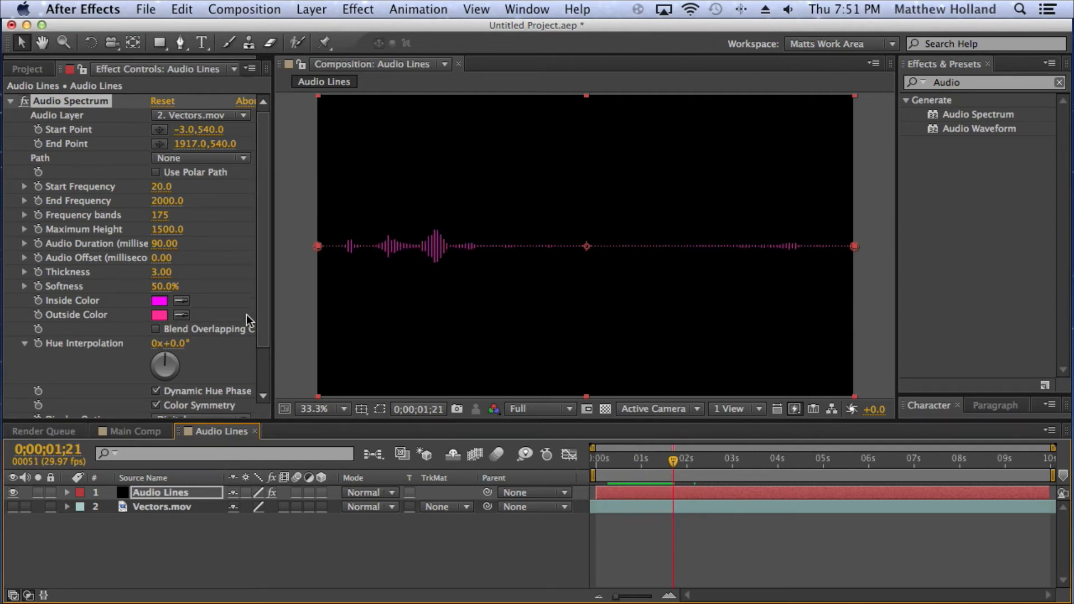
click(201, 286)
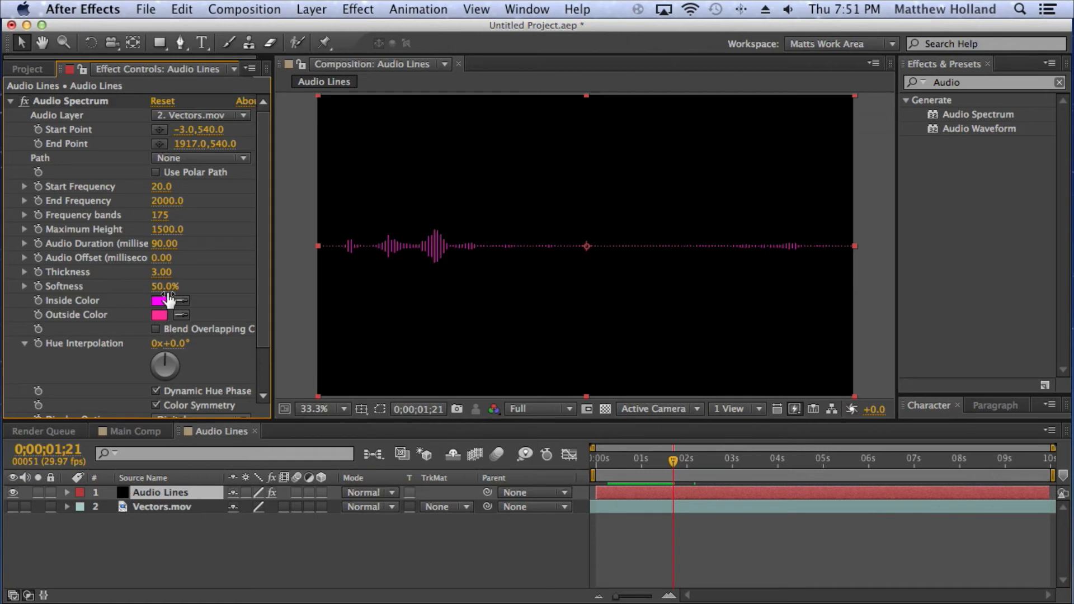
Try 100 frequency bands with a thickness of 6 and check the spectrum around 0;00;02;09
click(164, 215)
text(100)
key(Return)
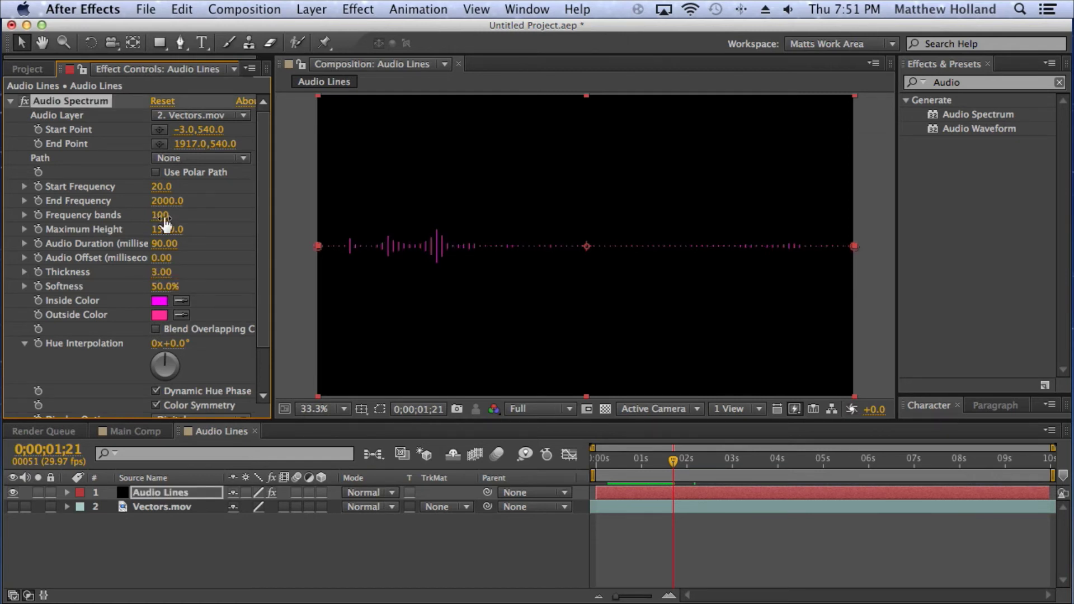
click(163, 271)
text(6)
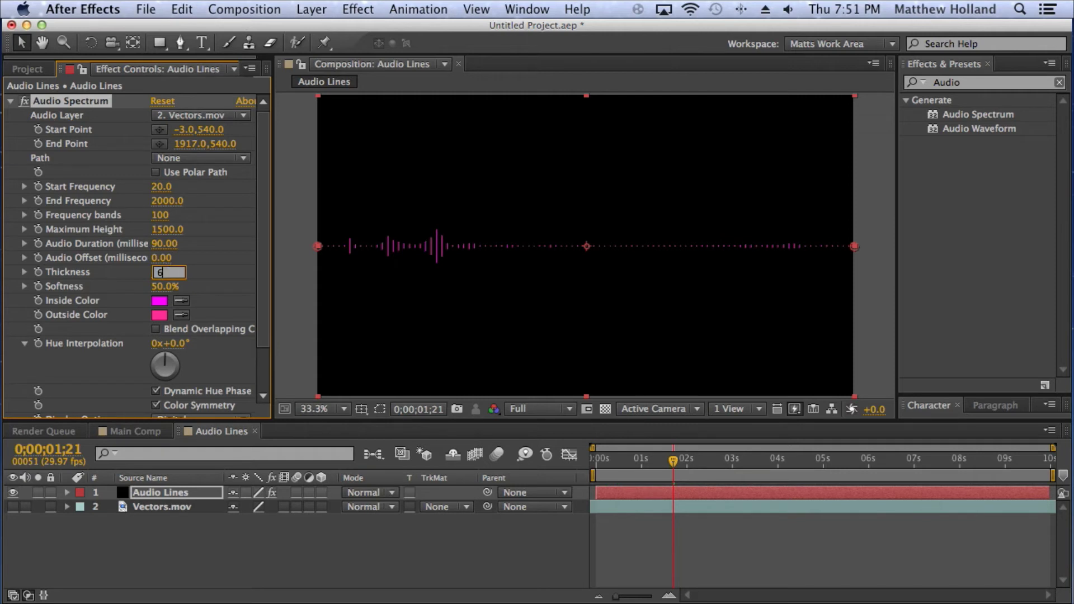
key(Return)
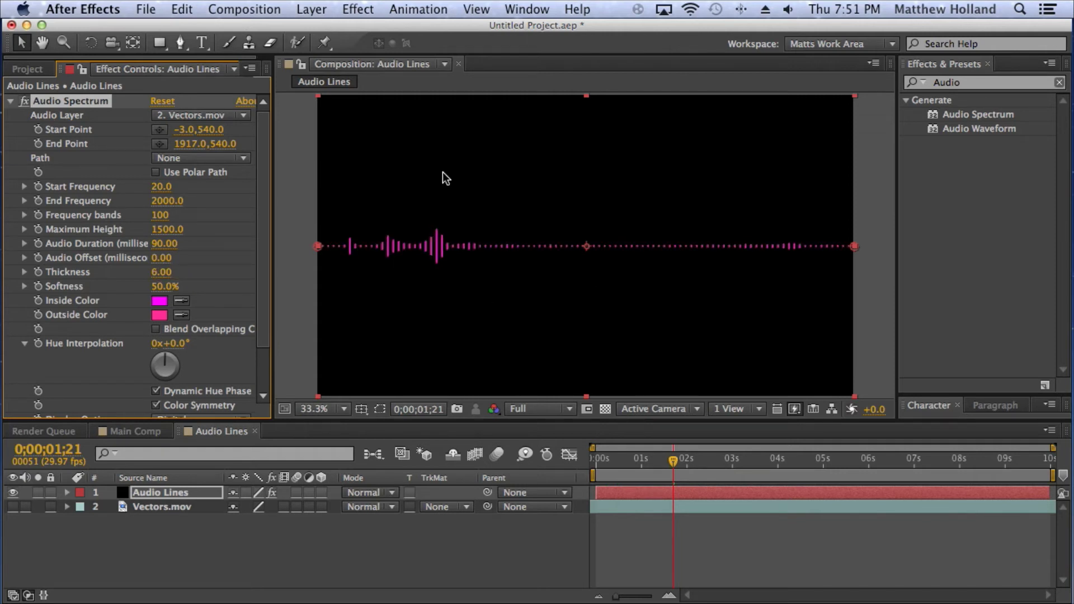
key(space)
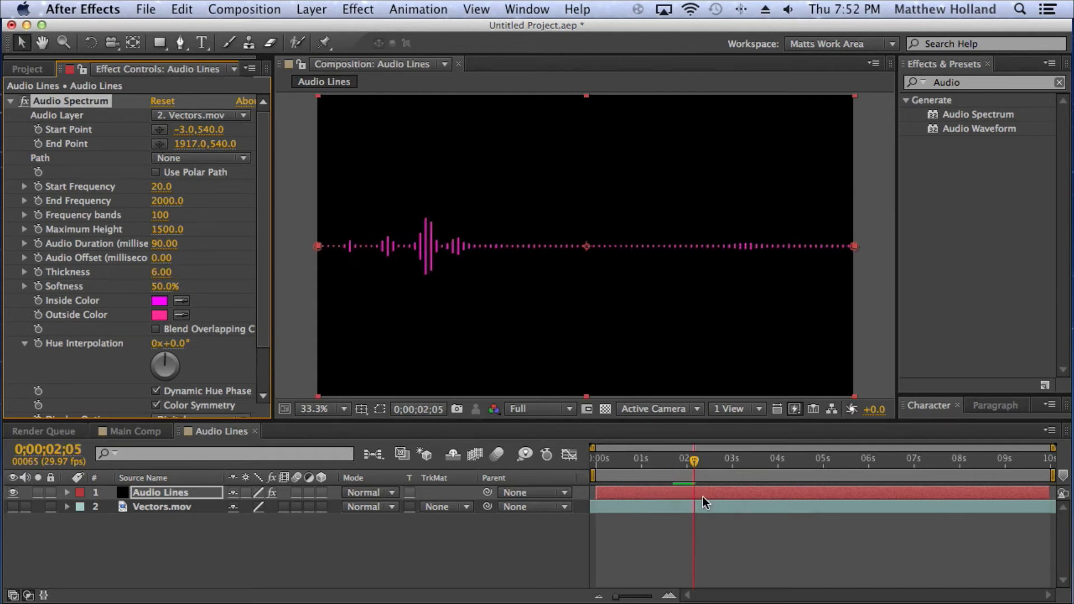
mouse_move(706, 466)
mouse_down()
mouse_move(718, 461)
mouse_move(602, 464)
mouse_move(700, 464)
mouse_up()
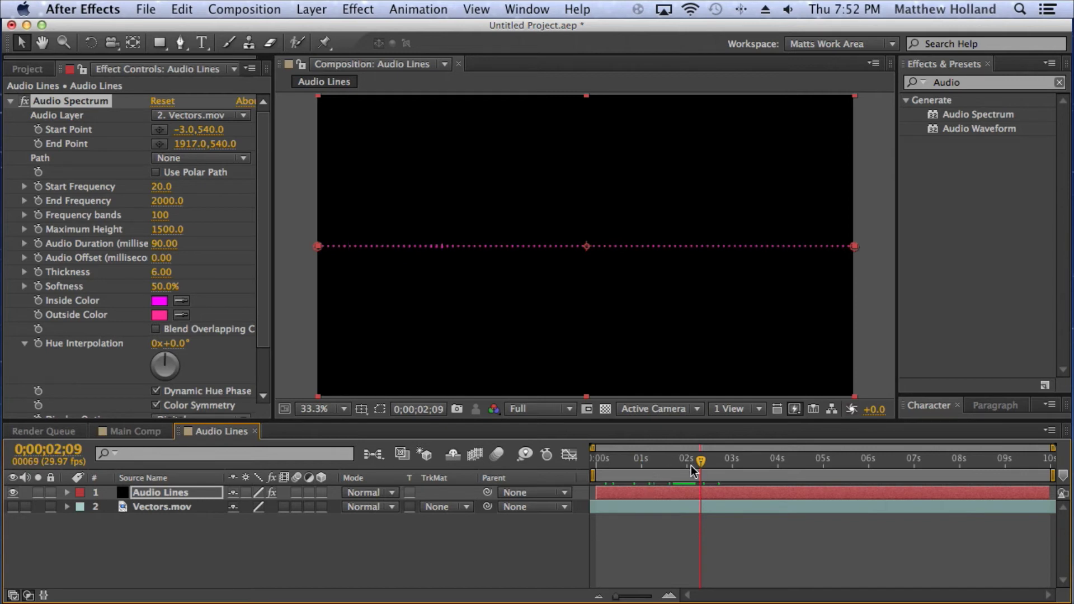
Restore the thickness to 3 and the frequency bands to 175, and scrub the time to 0;00;02;05
click(159, 274)
text(3)
key(Return)
click(161, 214)
text(175)
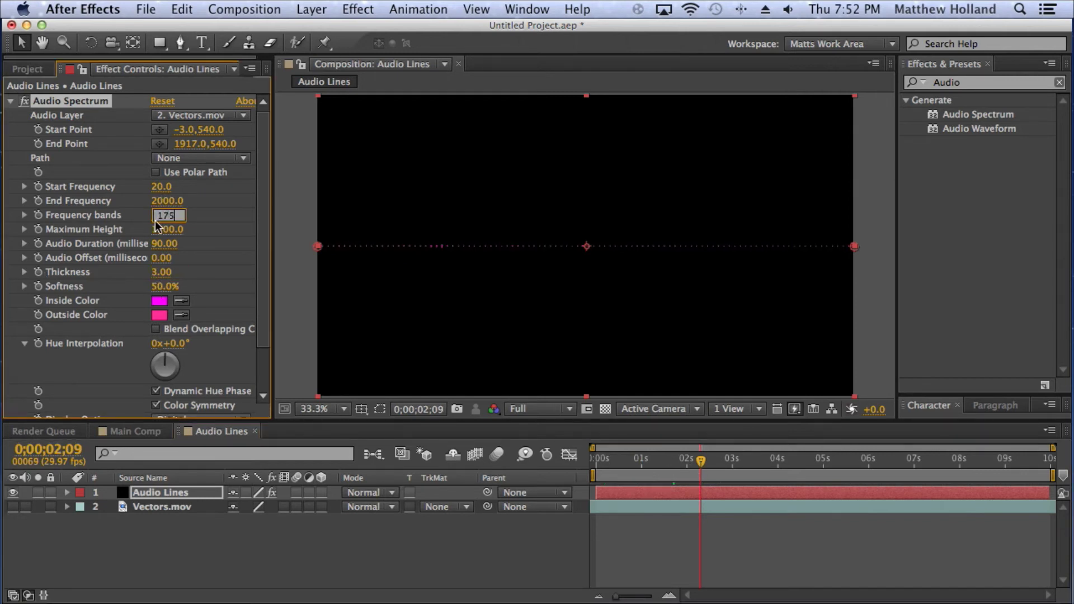
key(Return)
drag(700, 461, 726, 466)
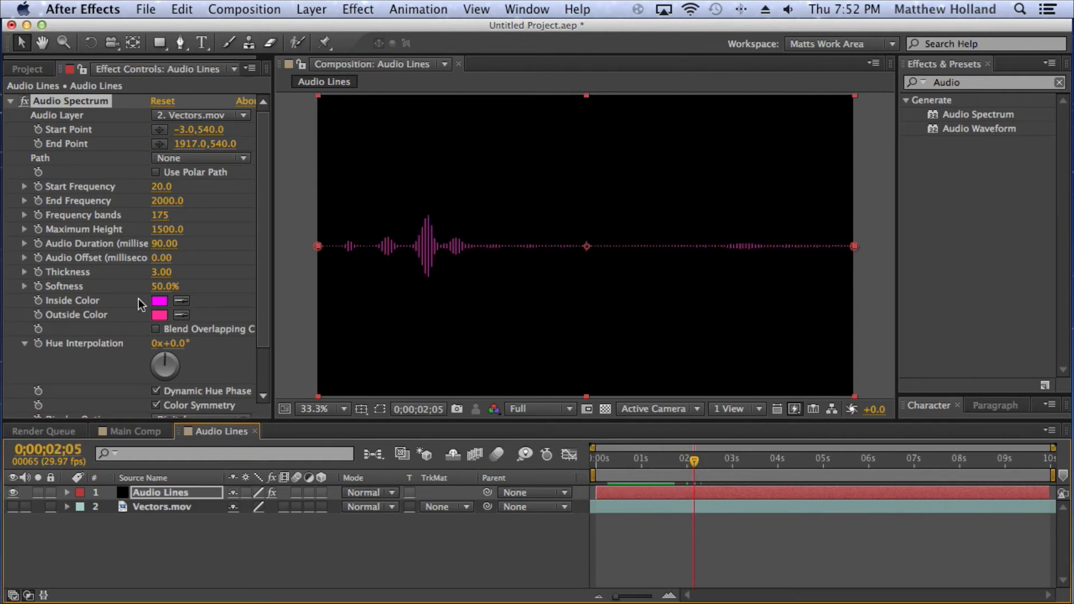
Try softness values of 100% and 0% on the spectrum lines, and restore the softness to 50%
click(161, 286)
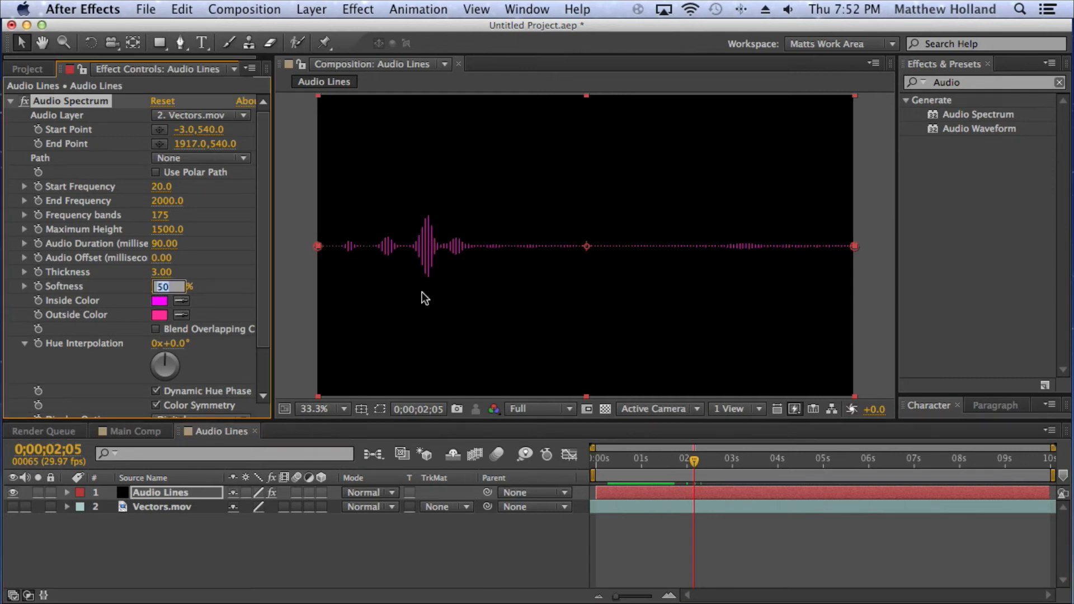
text(100)
key(Return)
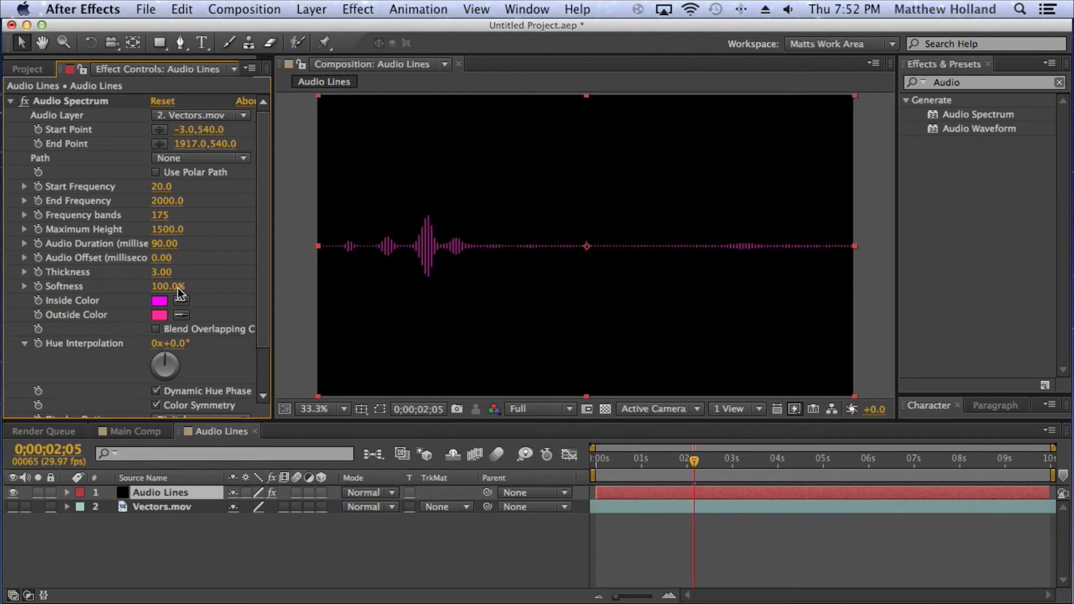
click(152, 286)
text(0)
key(Return)
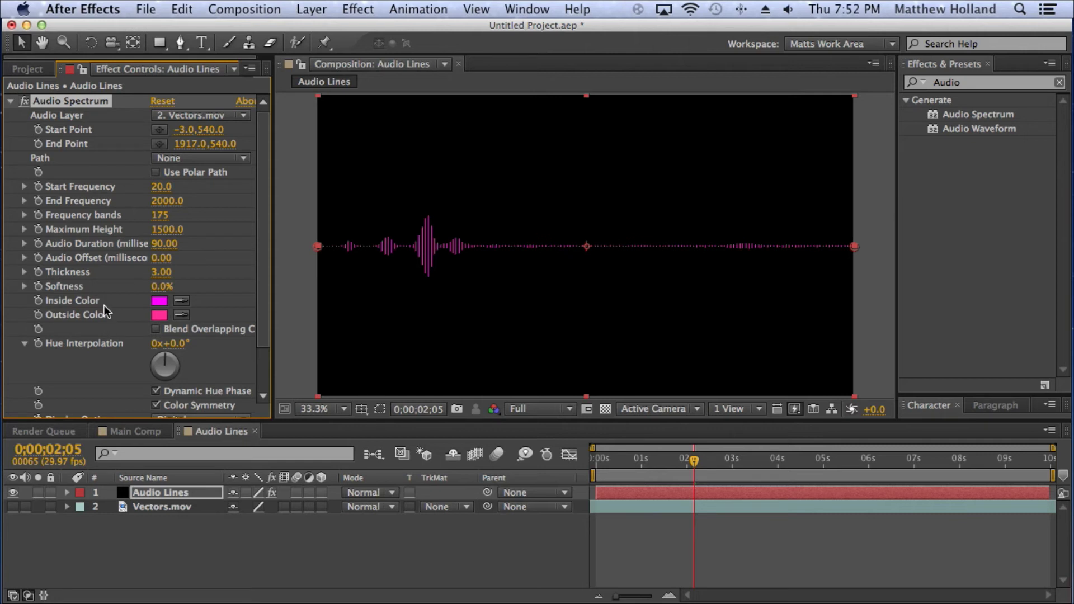
click(153, 287)
text(50)
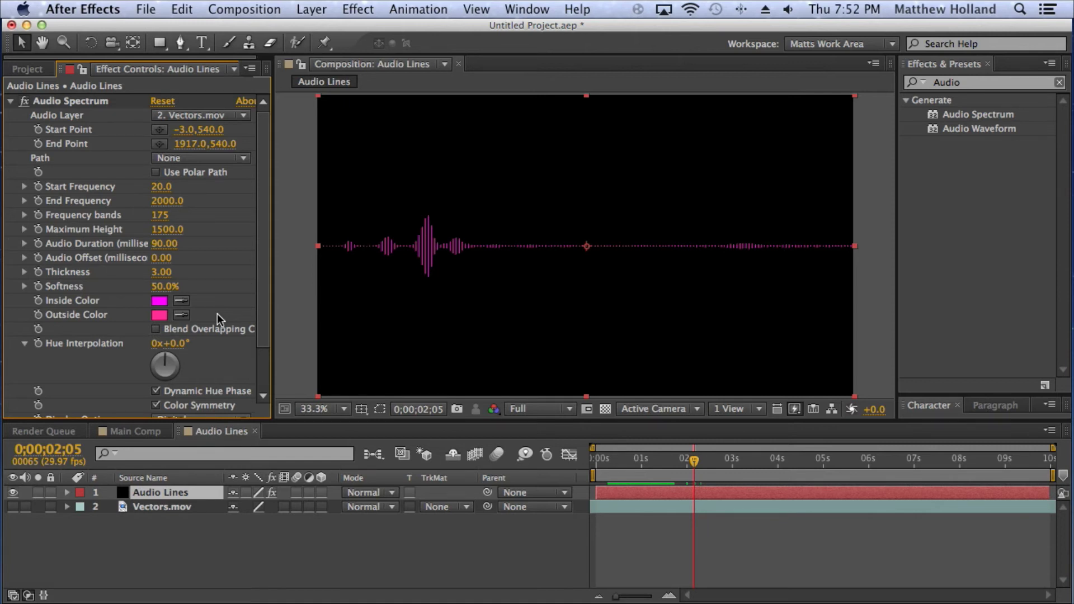
Inspect the spectrum lines up close and set the frequency bands to 100
scroll(395, 221, up, 5)
scroll(403, 231, down, 4)
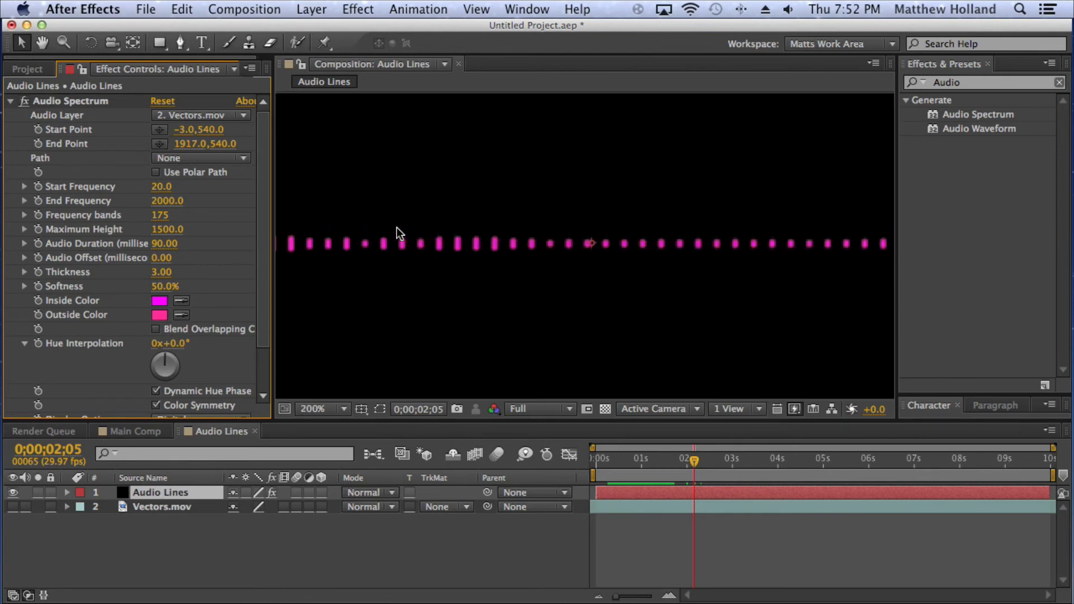
click(162, 214)
text(100)
key(Return)
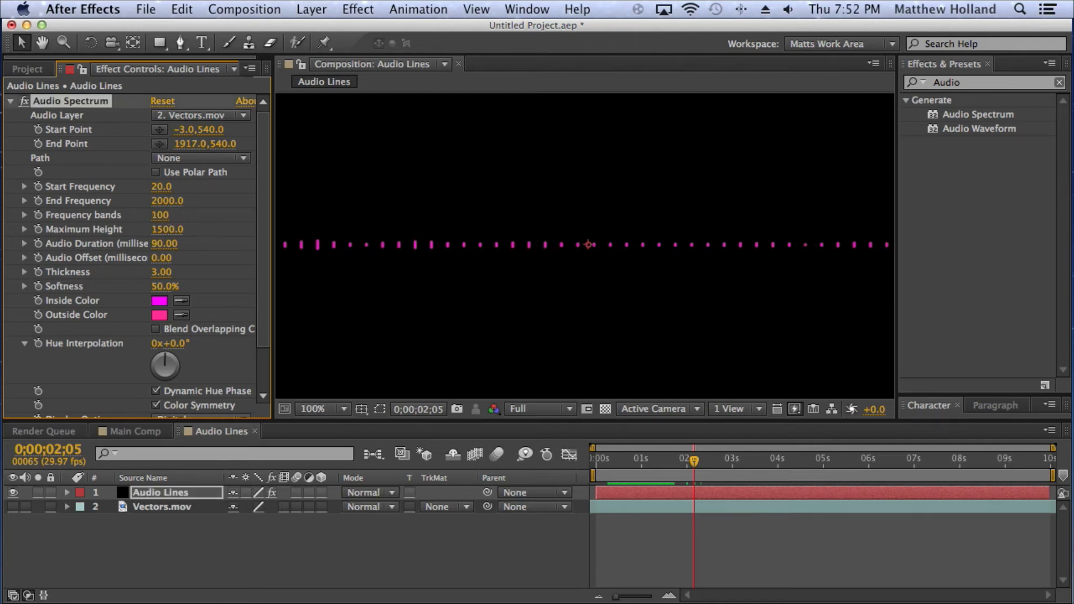
Try a thickness of 6 on the spectrum lines, and set the thickness to 10
click(163, 273)
text(6)
key(Return)
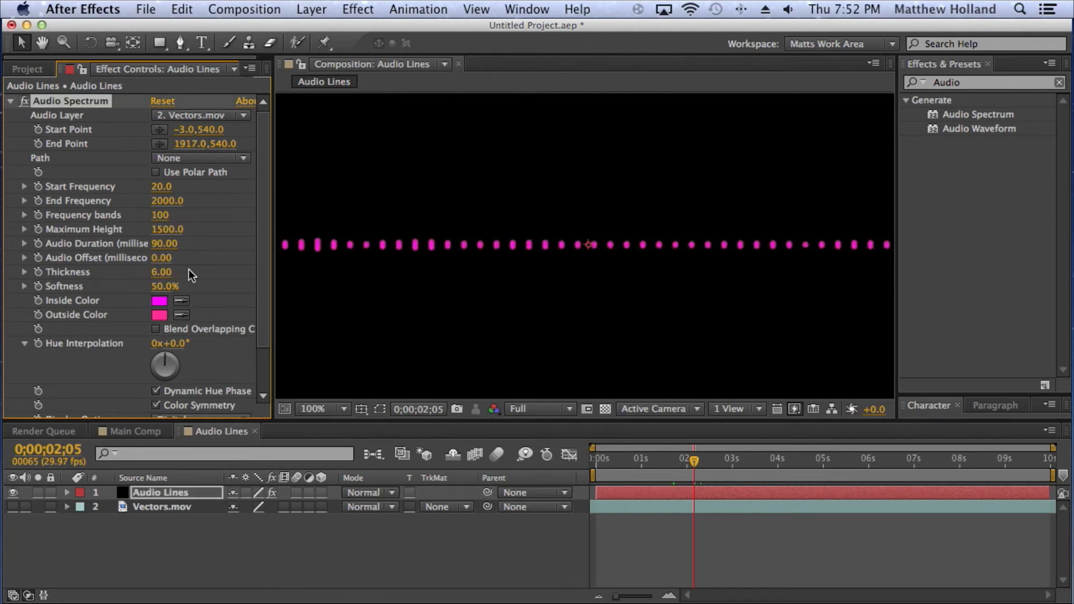
click(161, 272)
text(10)
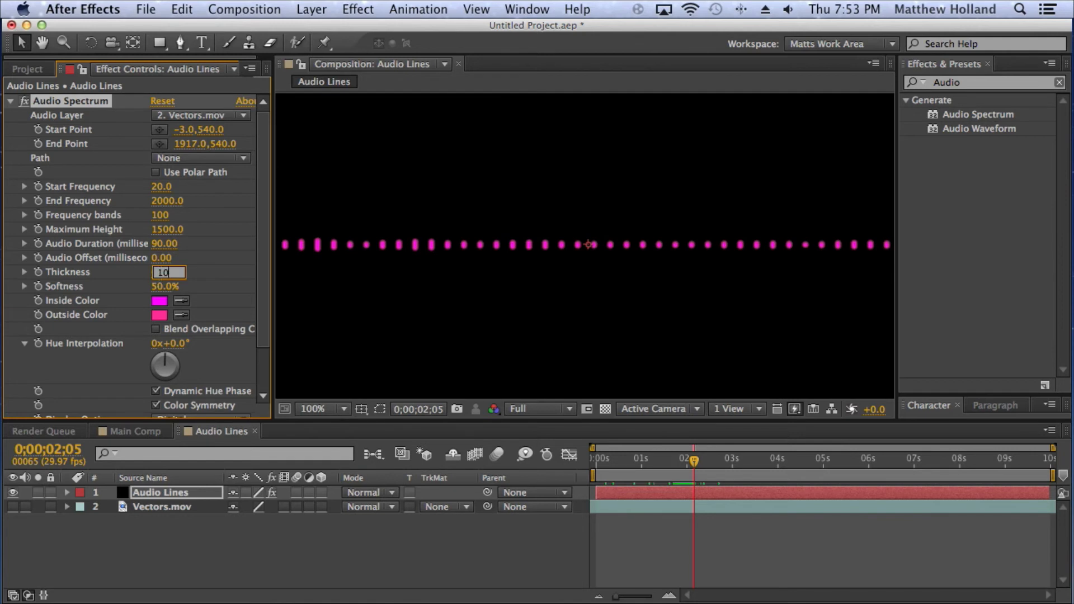
key(Return)
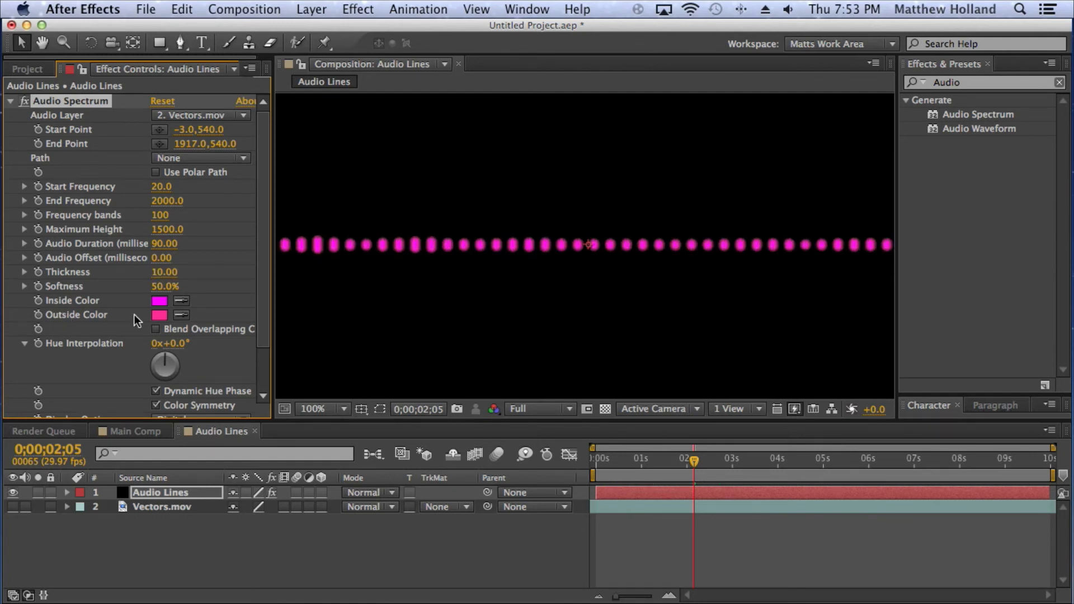
Change the inside color of the audio spectrum to white
click(160, 300)
click(395, 181)
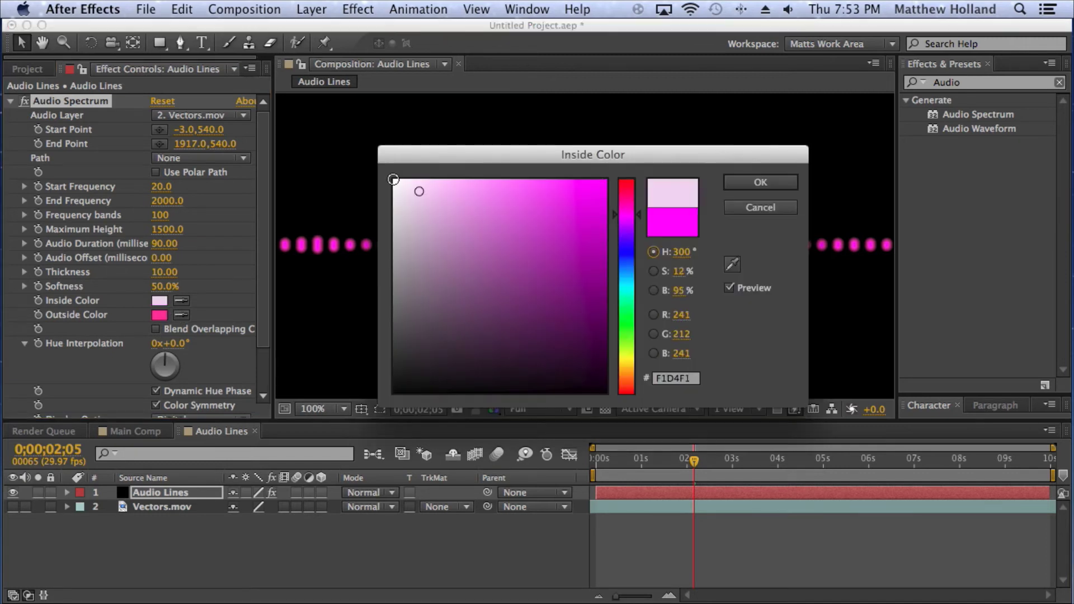
click(776, 183)
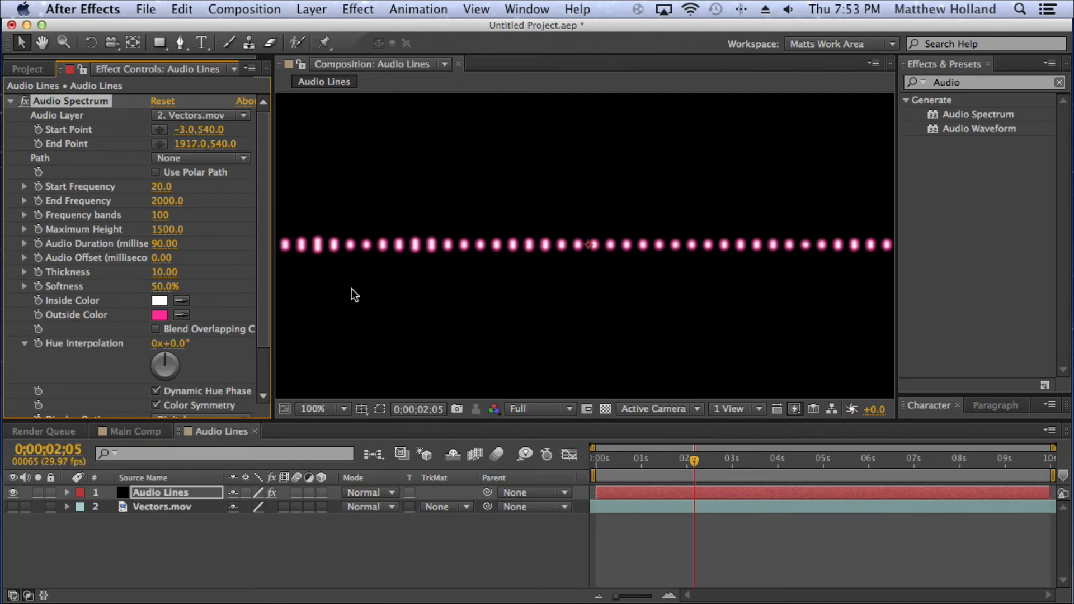
Set the outside color of the spectrum to blue 003CFF, and play the animation up to 0;00;02;27
click(158, 315)
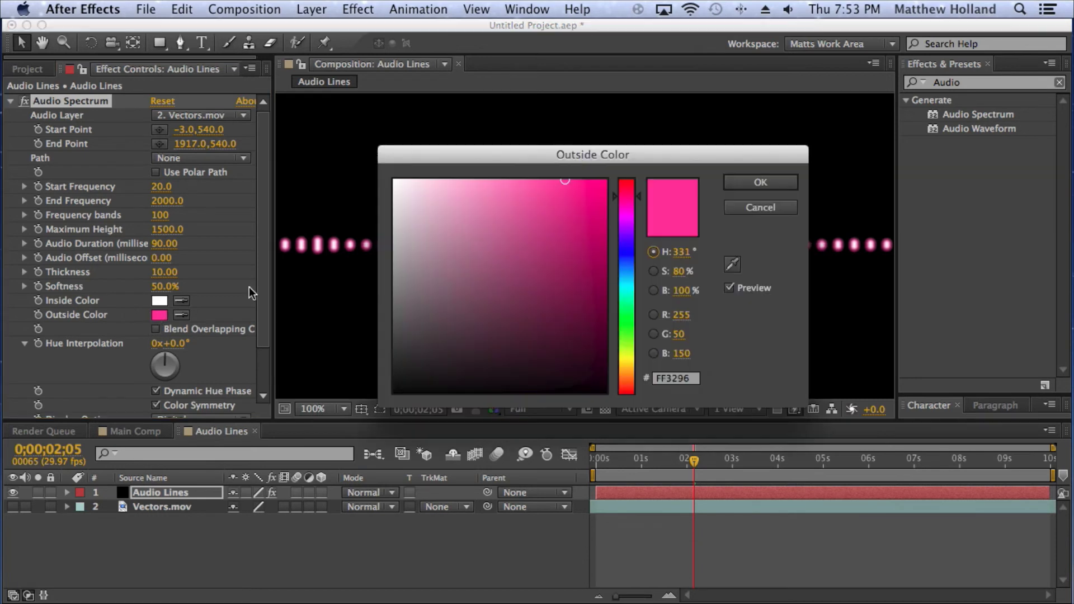
click(618, 263)
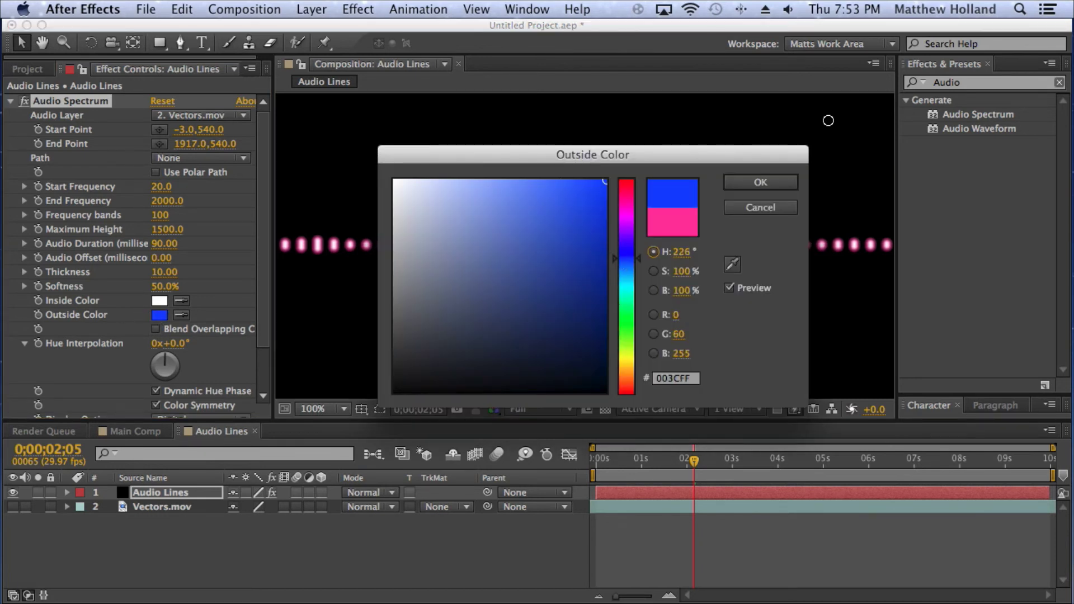
click(783, 179)
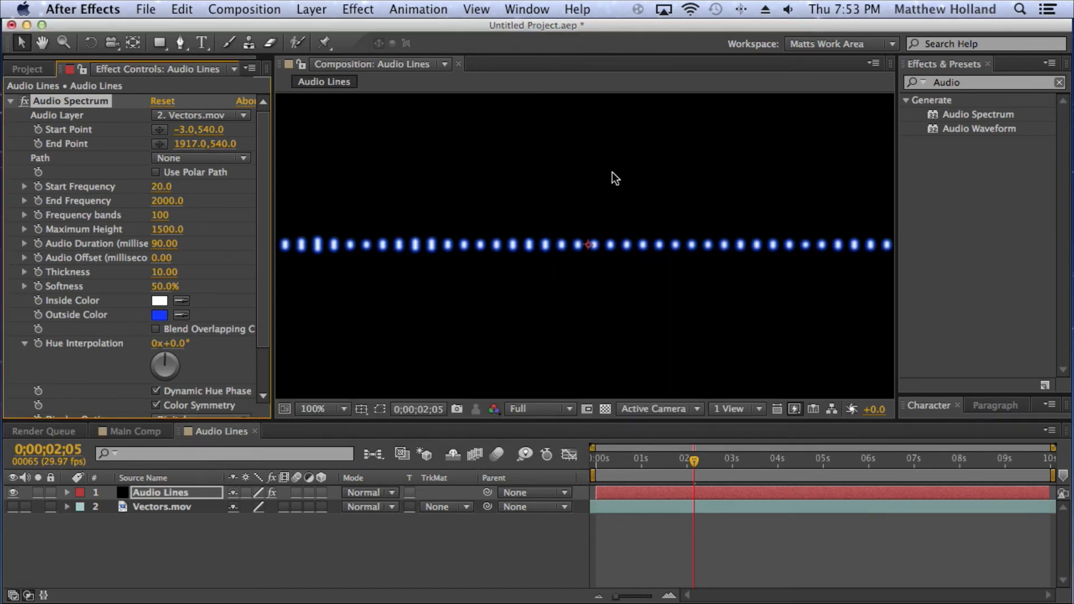
scroll(596, 177, down, 6)
scroll(588, 182, up, 4)
scroll(586, 181, down, 2)
scroll(587, 181, up, 2)
key(space)
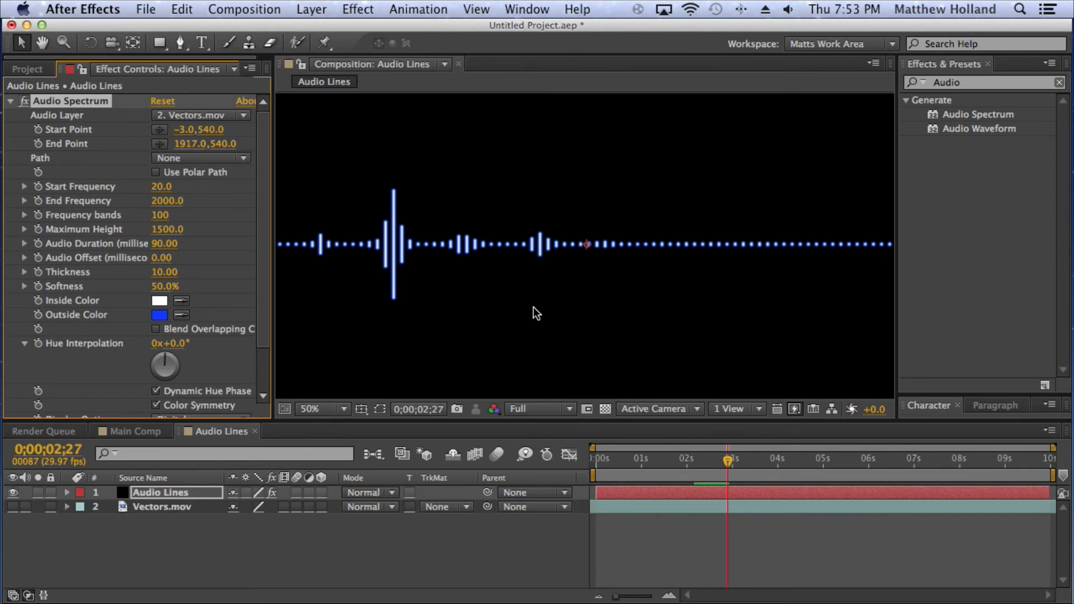
Try a hue interpolation of 245° and review the colors across the whole frame at 33.3% magnification with the layer deselected
scroll(124, 239, down, 2)
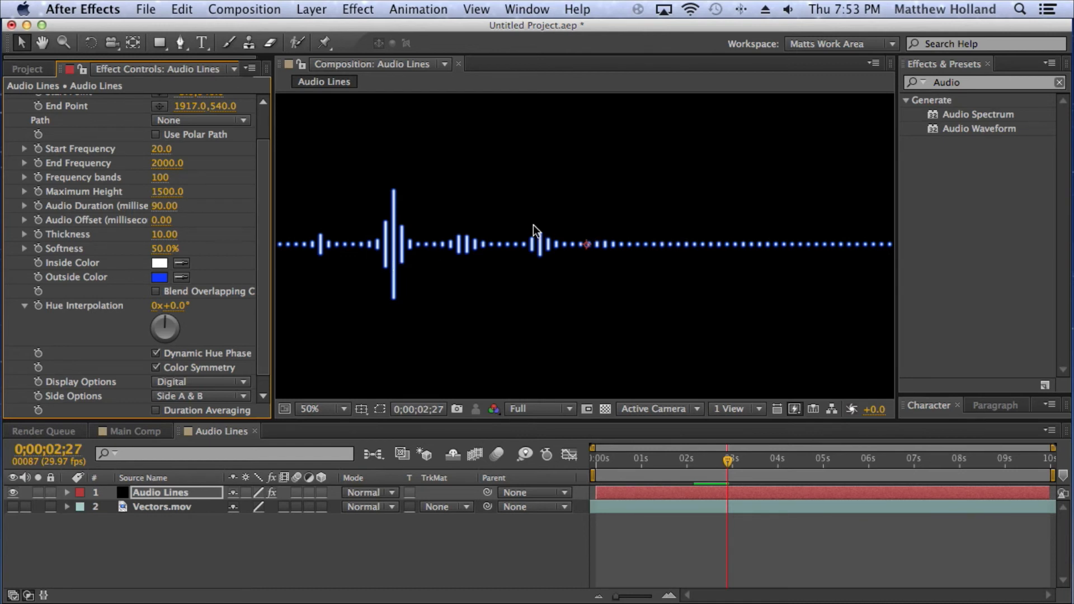
scroll(160, 226, down, 1)
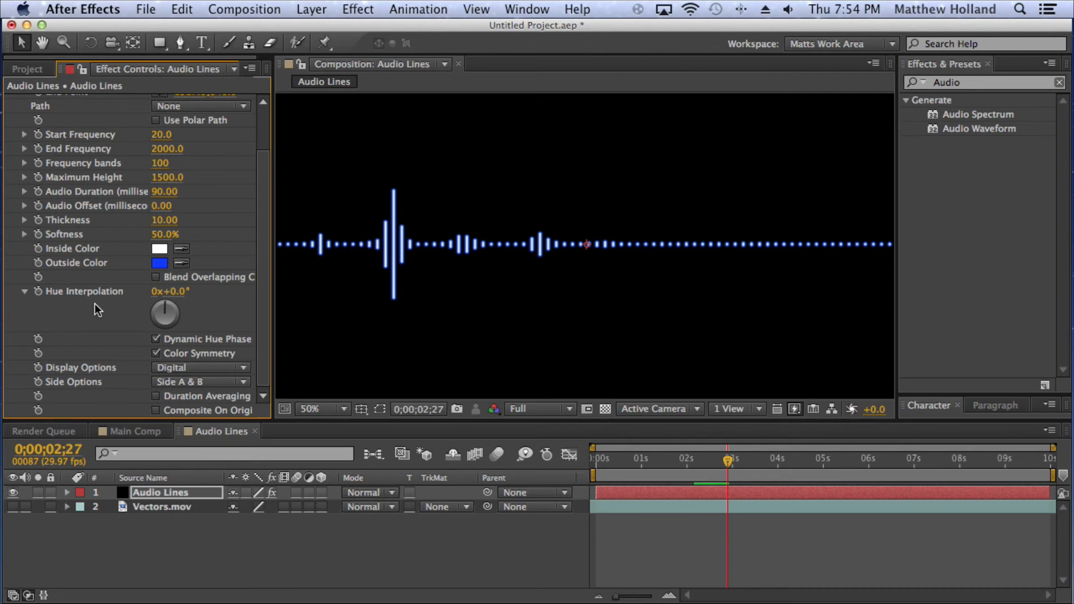
drag(165, 313, 160, 333)
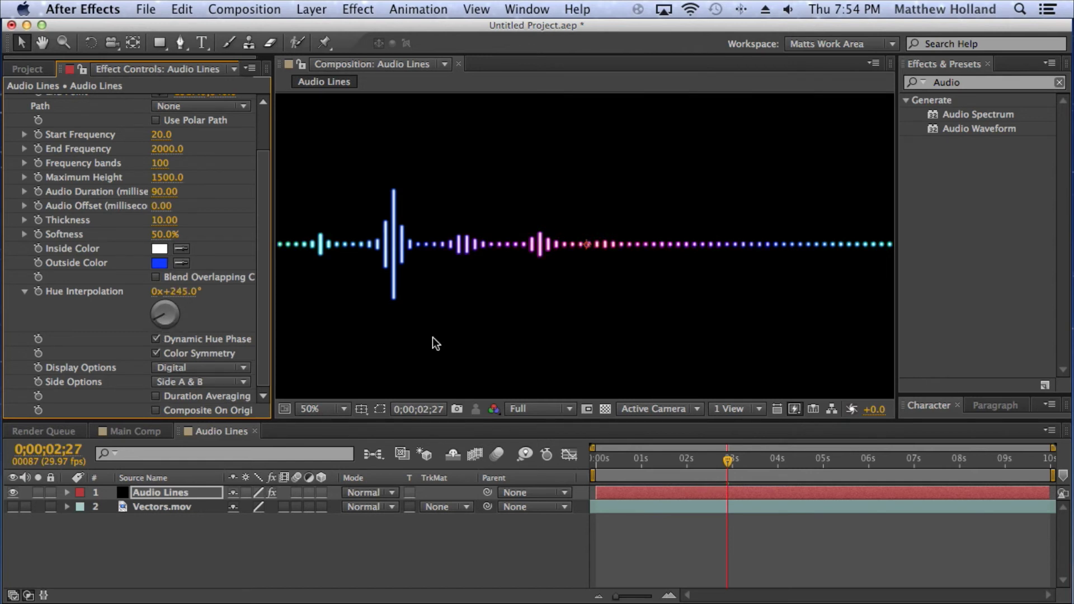
scroll(532, 263, down, 2)
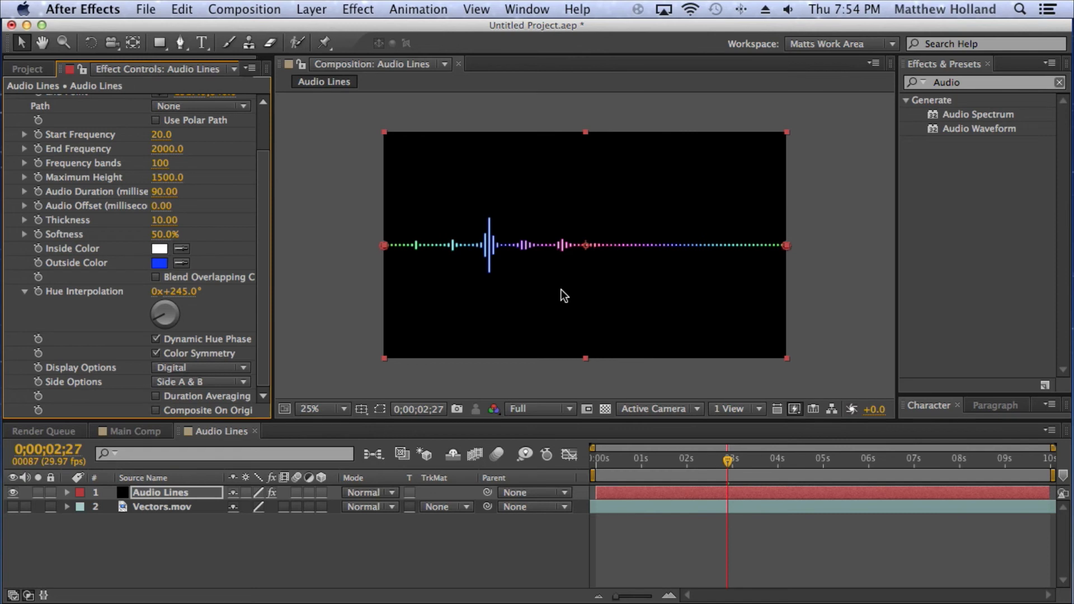
click(320, 408)
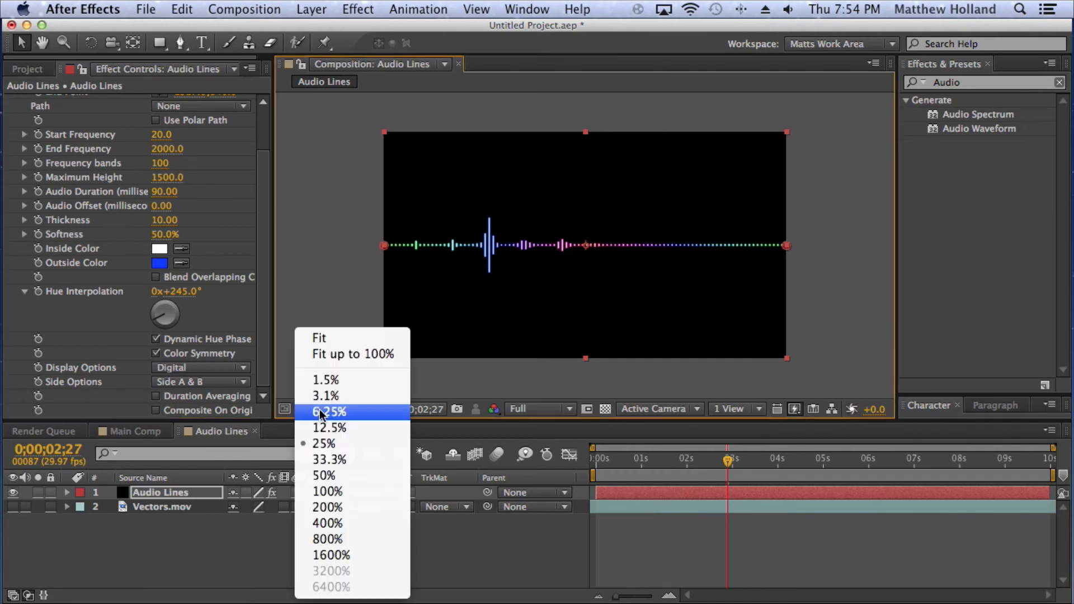
click(330, 459)
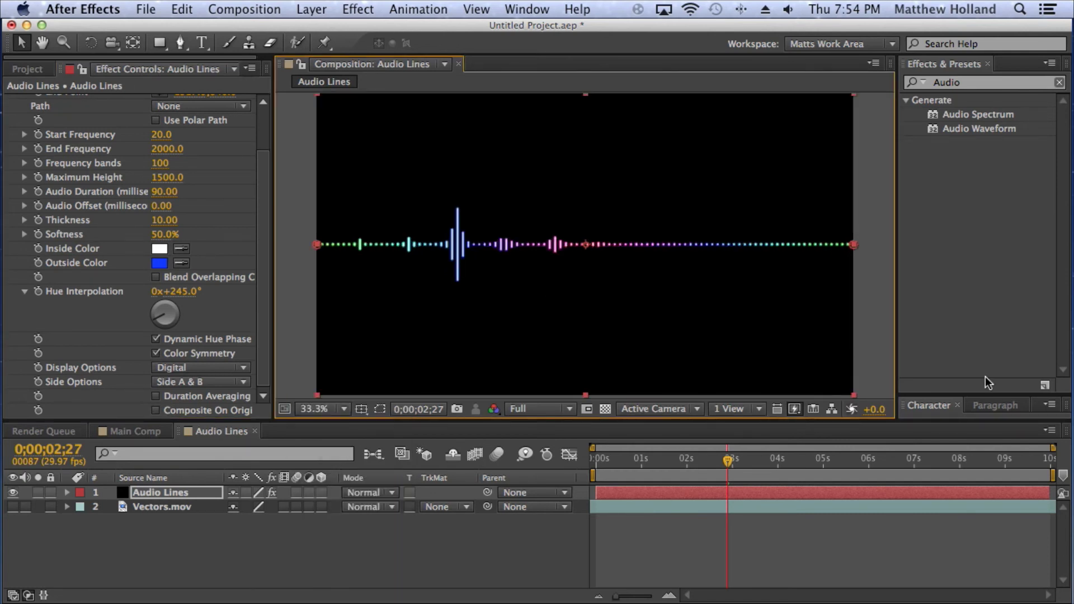
click(880, 334)
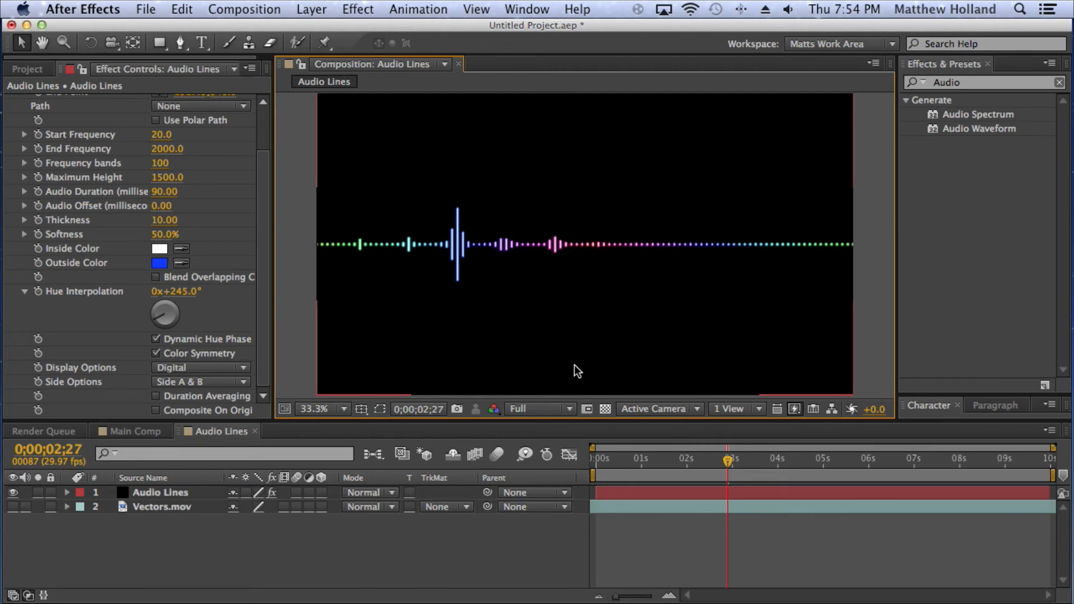
Try a hue interpolation of -31°, and reset it to 0°
mouse_move(170, 323)
mouse_down()
mouse_move(172, 311)
mouse_move(160, 315)
mouse_up()
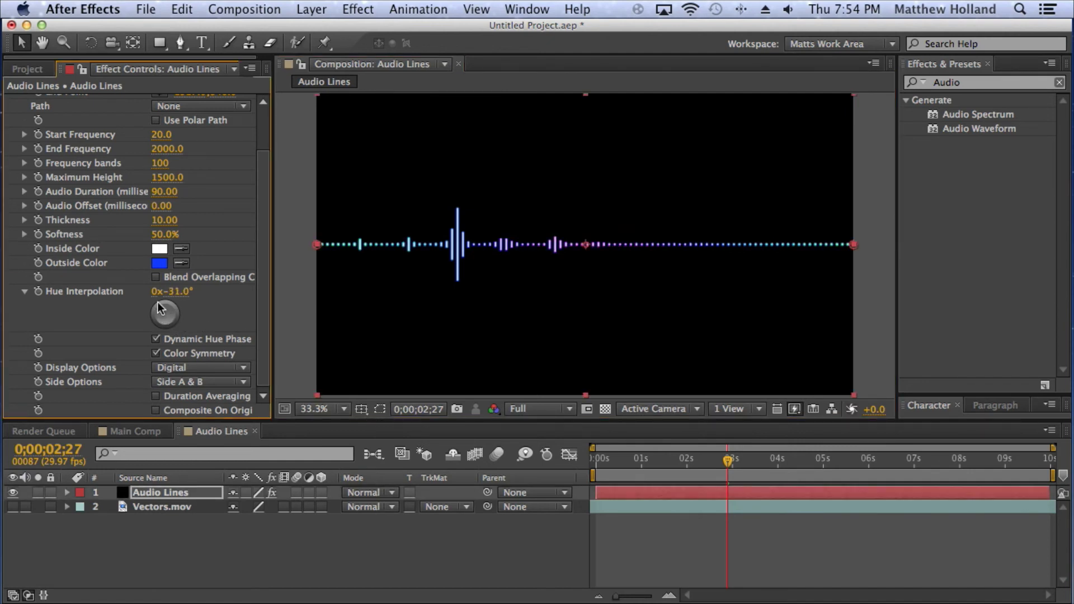
drag(169, 293, 162, 293)
click(173, 290)
text(0)
key(Return)
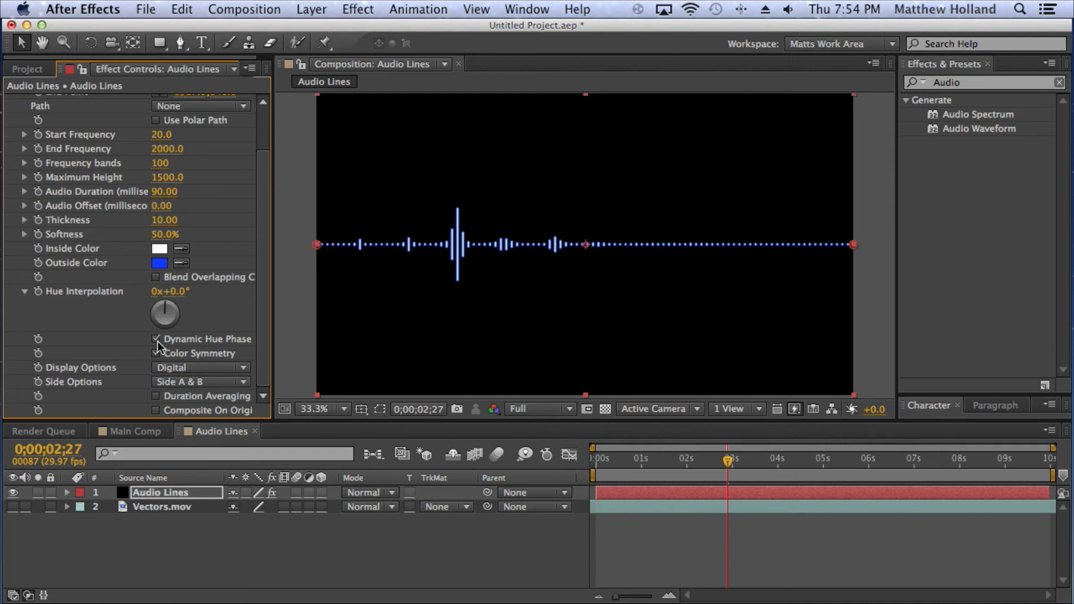
Try a hue interpolation of -149° and compare the spectrum with Dynamic Hue Phase off and on
drag(157, 323, 164, 318)
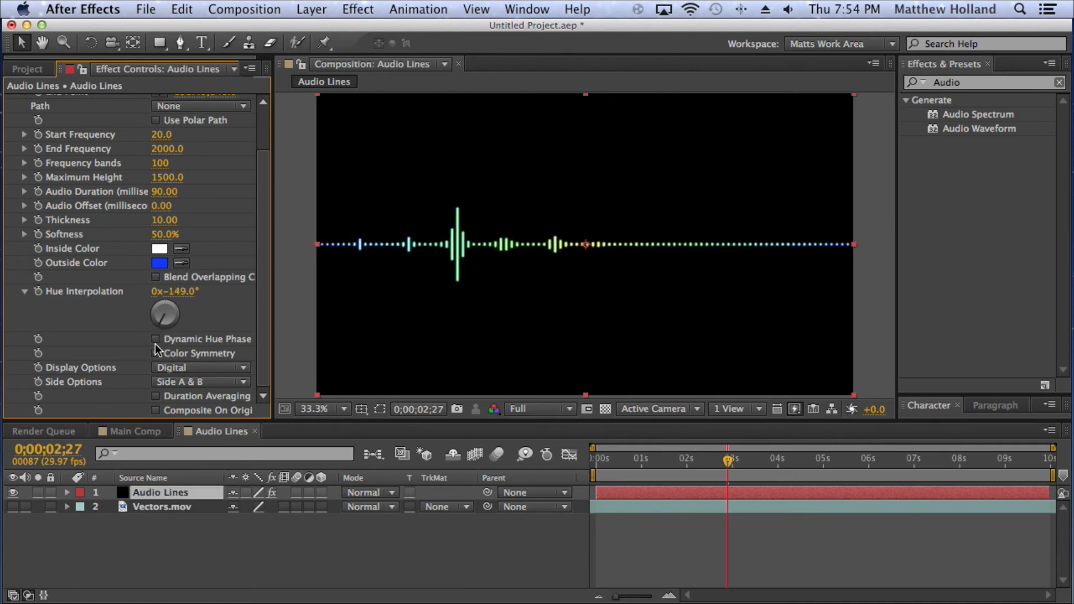
click(155, 341)
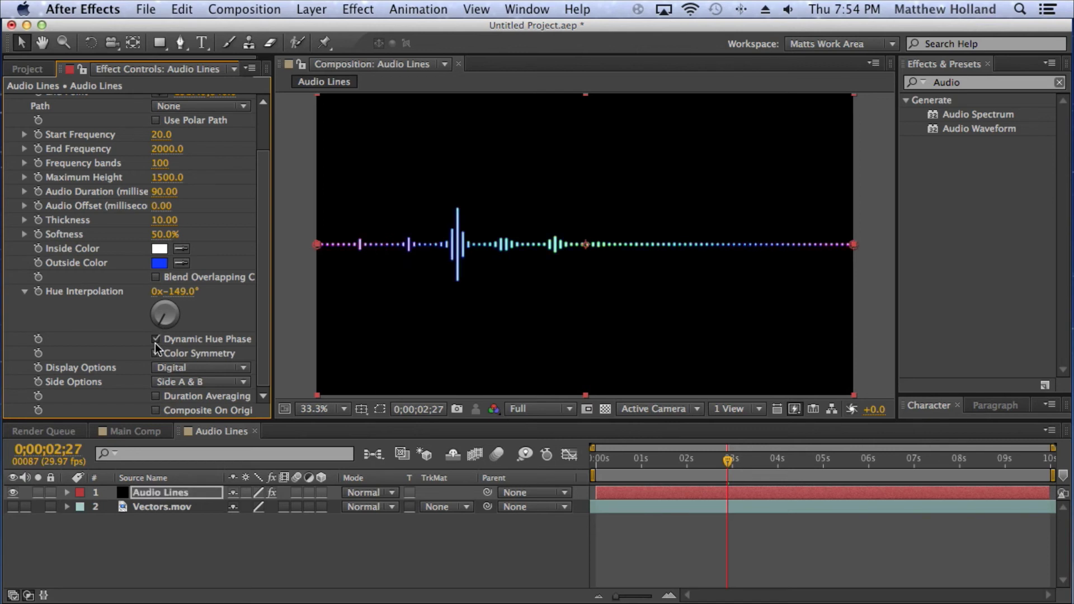
click(155, 342)
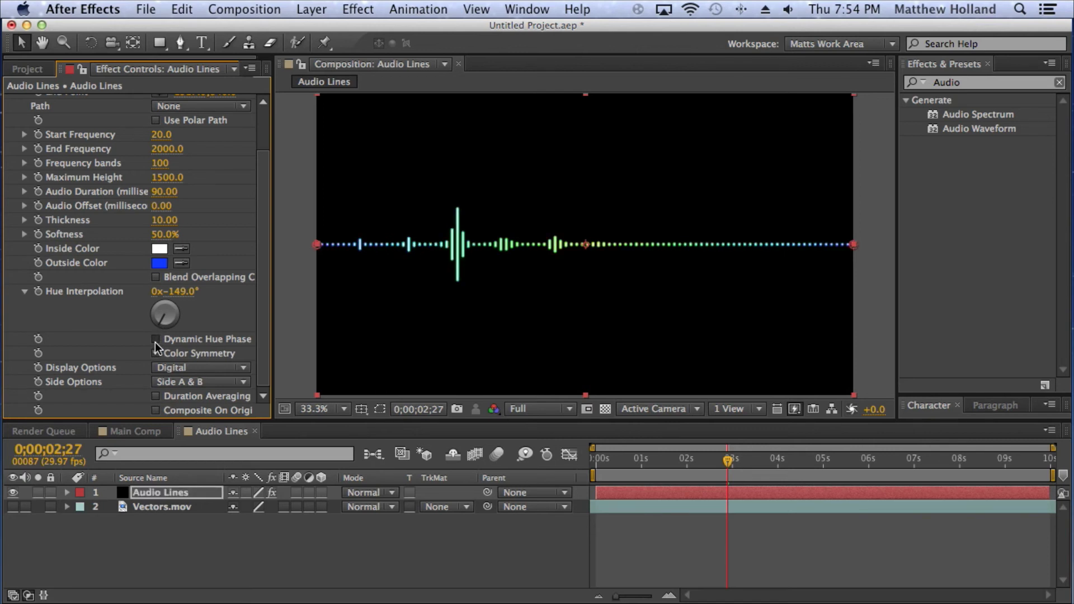
click(155, 341)
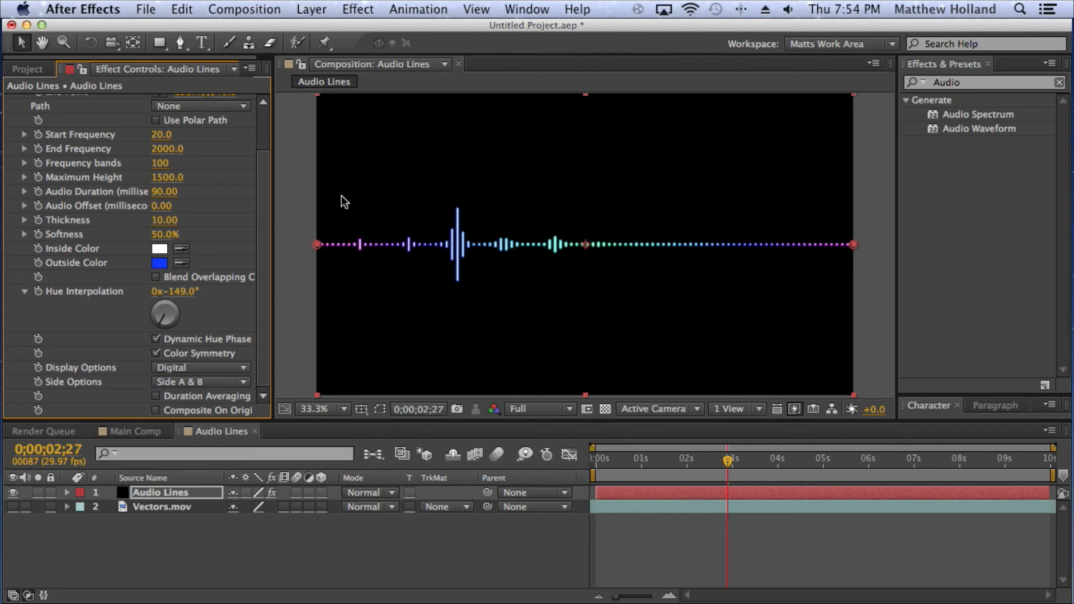
click(155, 340)
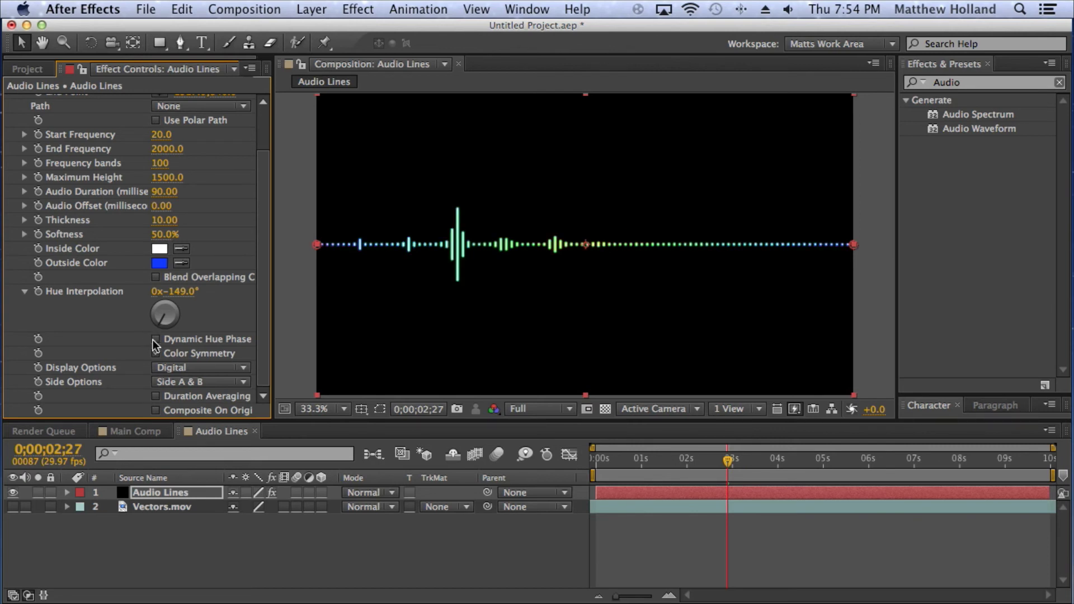
click(154, 339)
Try Color Symmetry off with a hue interpolation of 167°, and restore Color Symmetry and a hue interpolation of 0°
click(156, 354)
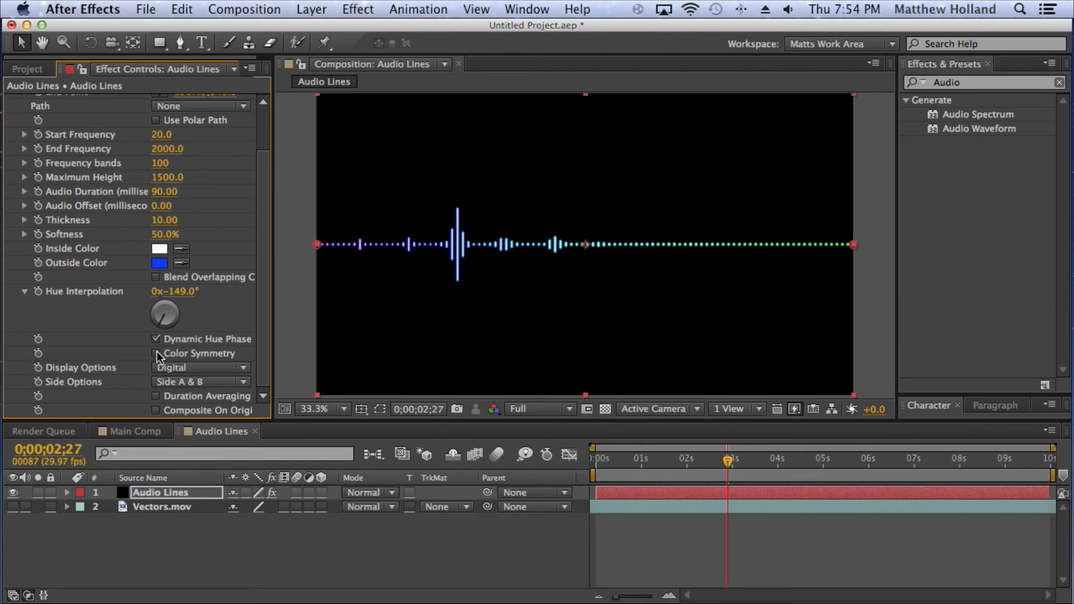
drag(167, 304, 165, 320)
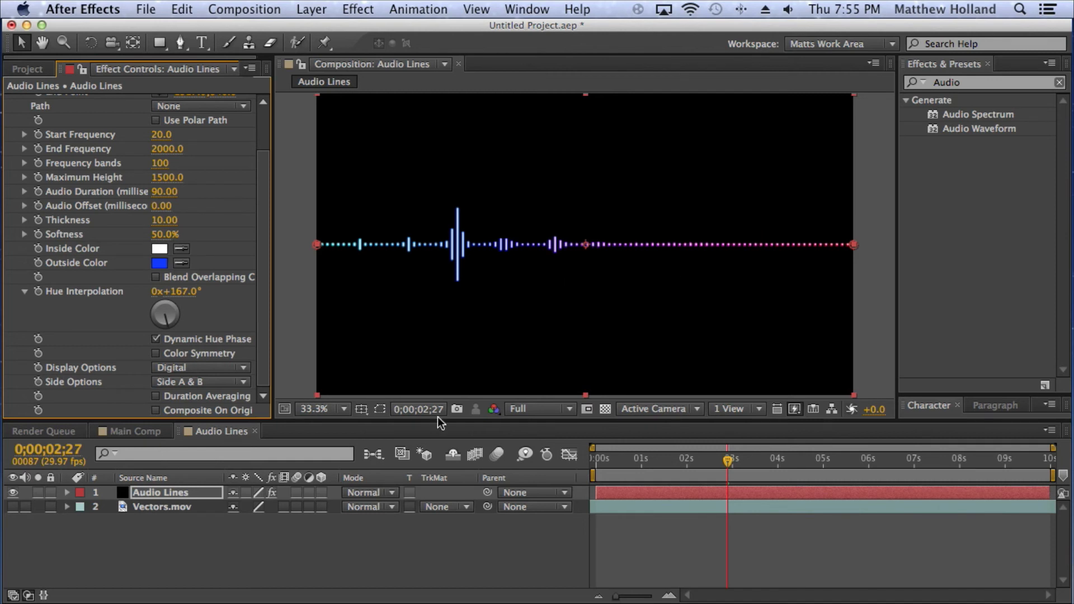
click(157, 353)
click(185, 292)
text(0)
key(Return)
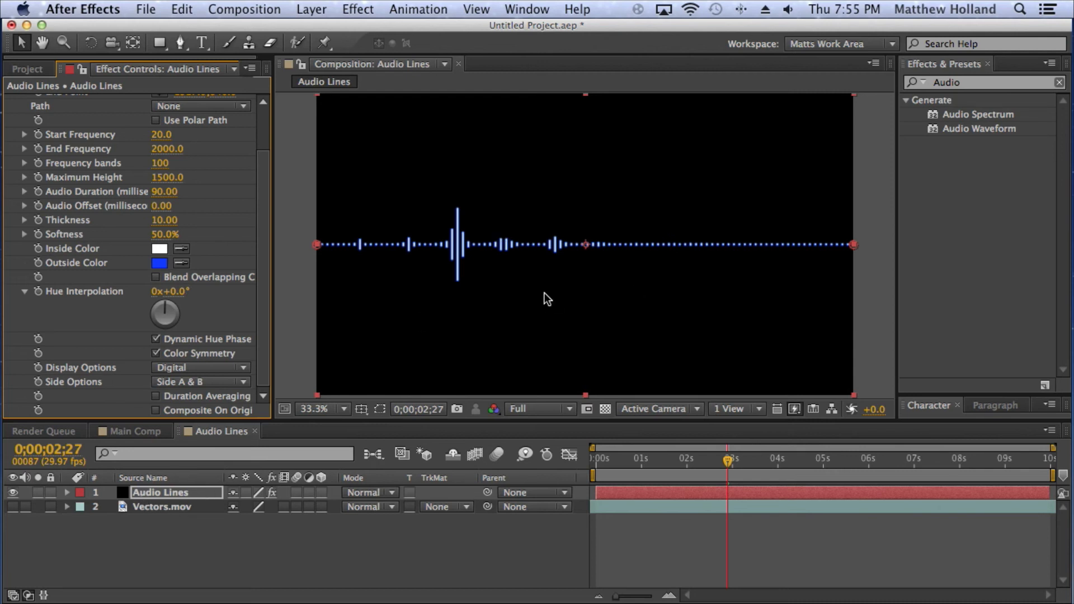
Try the Analog lines display option, play the animation, and move the time to 0;00;07;17
click(240, 367)
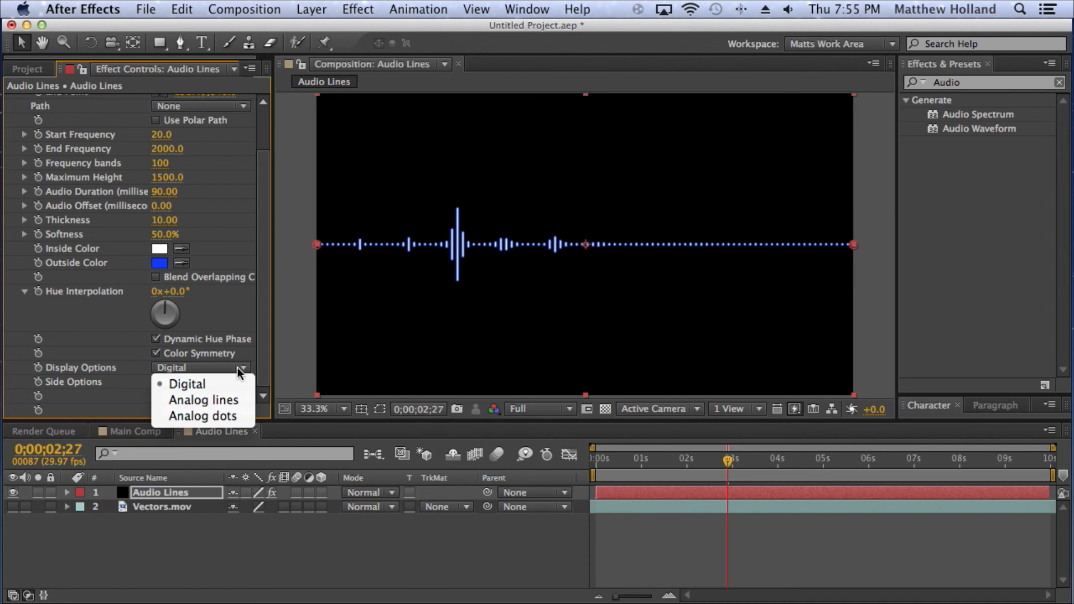
click(236, 401)
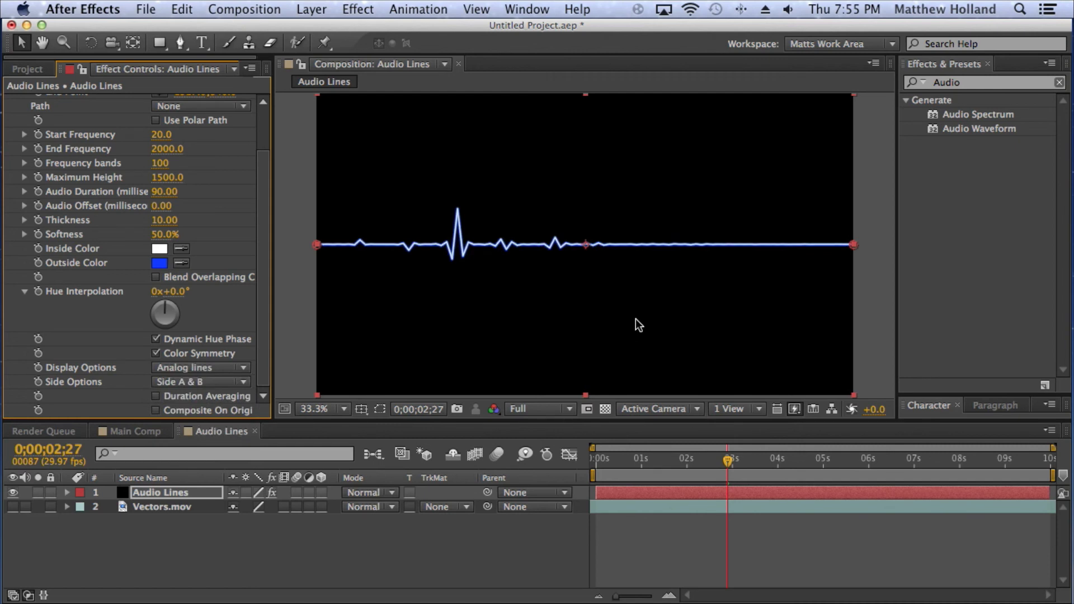
key(space)
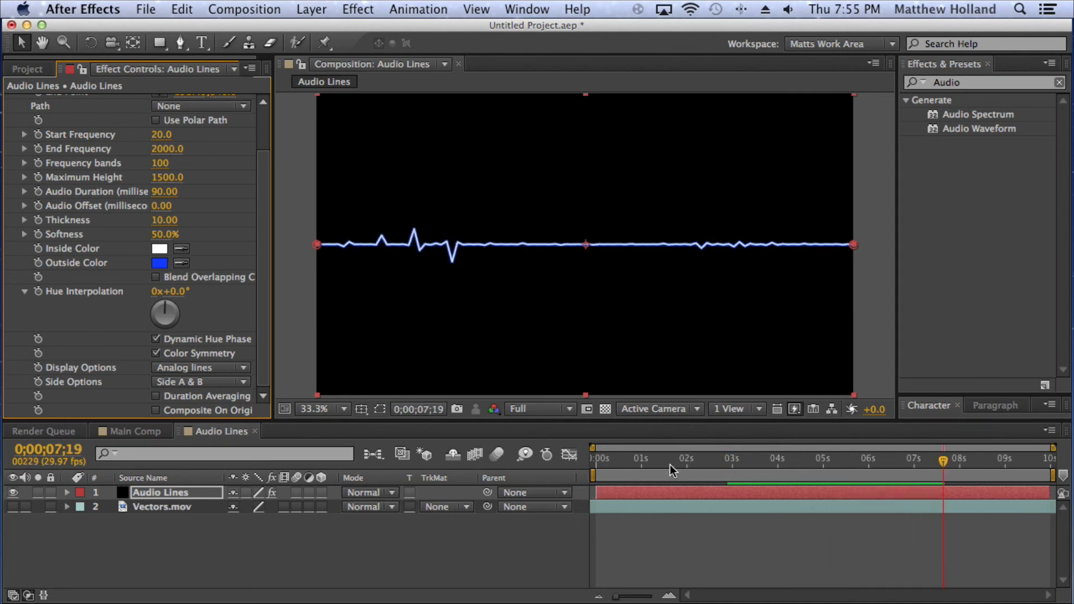
click(939, 467)
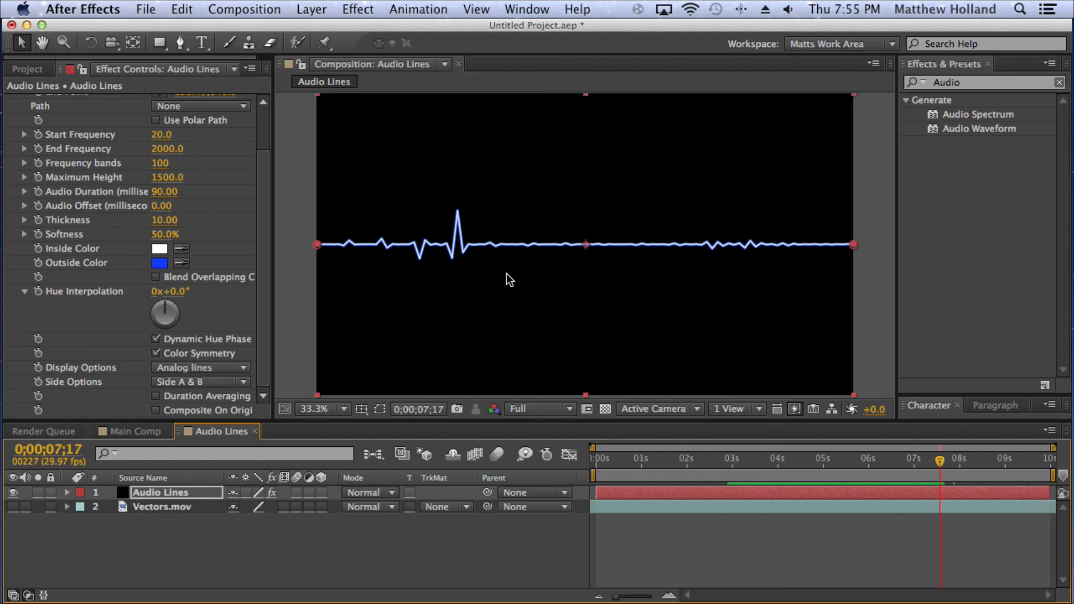
Set the display option to Analog dots, play the animation, and scrub the time to 0;00;02;23
click(207, 369)
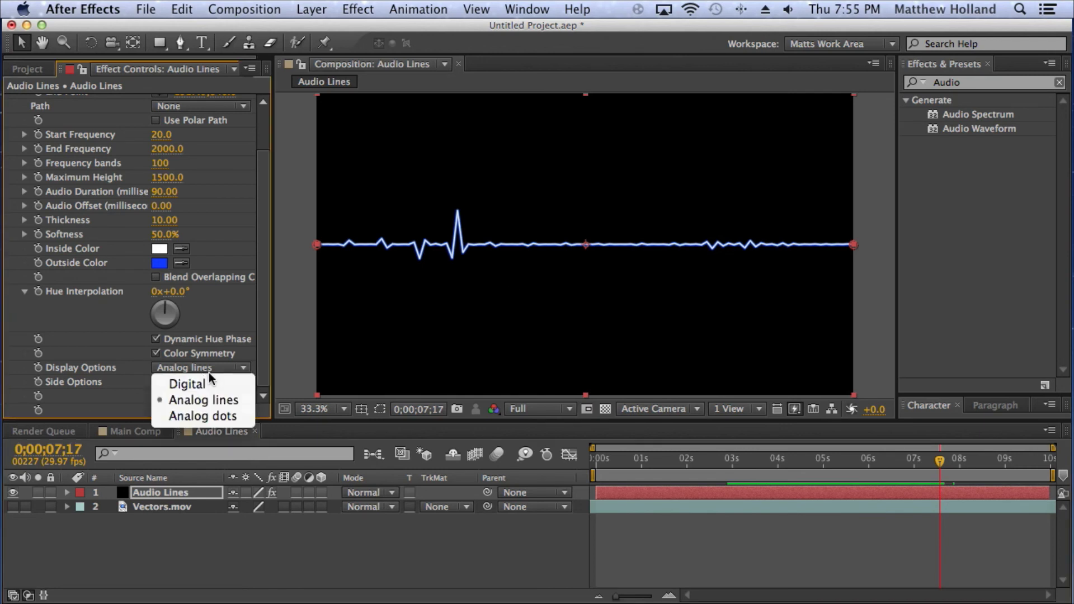
click(215, 415)
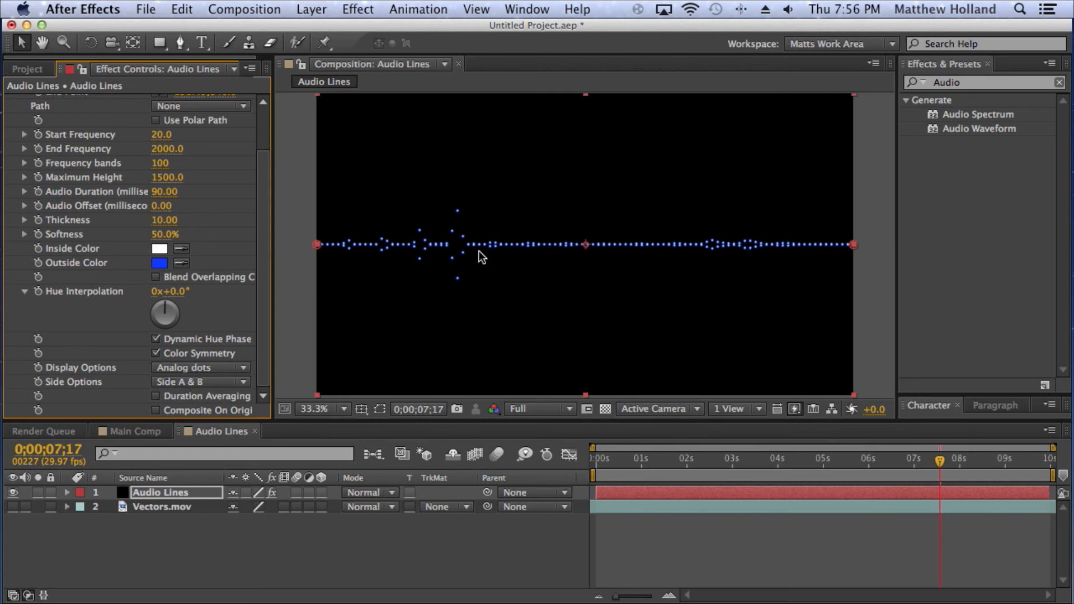
key(space)
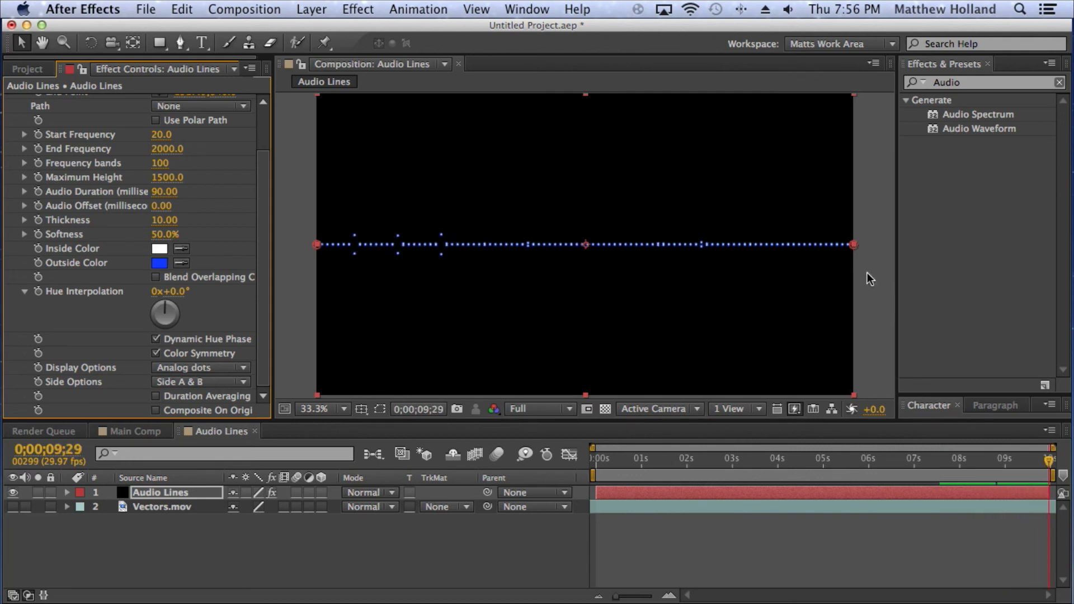
click(696, 455)
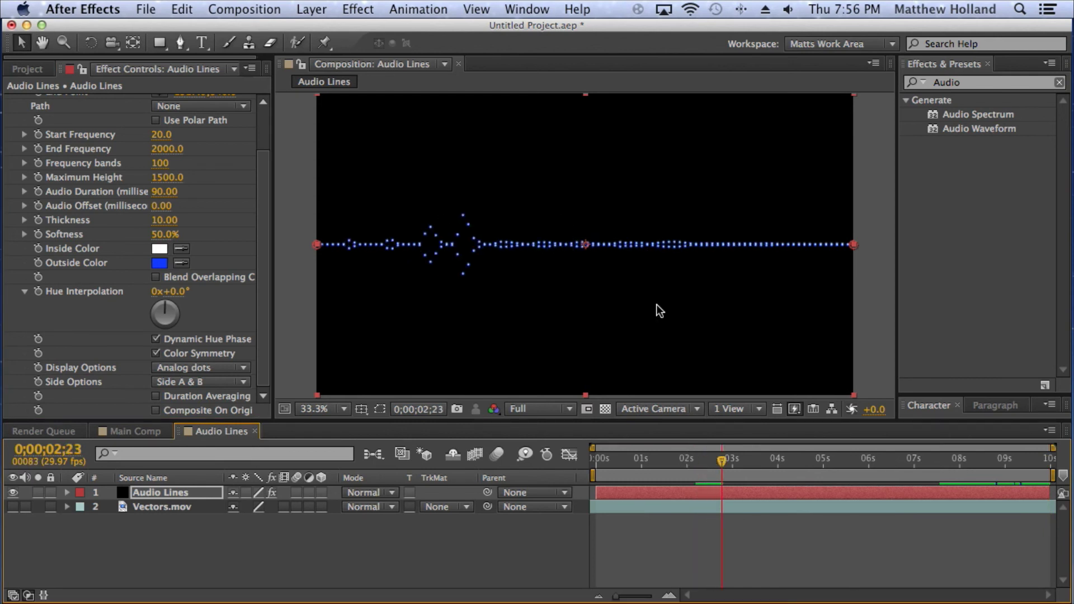
Limit the spectrum's side option to Side A
click(237, 384)
click(234, 394)
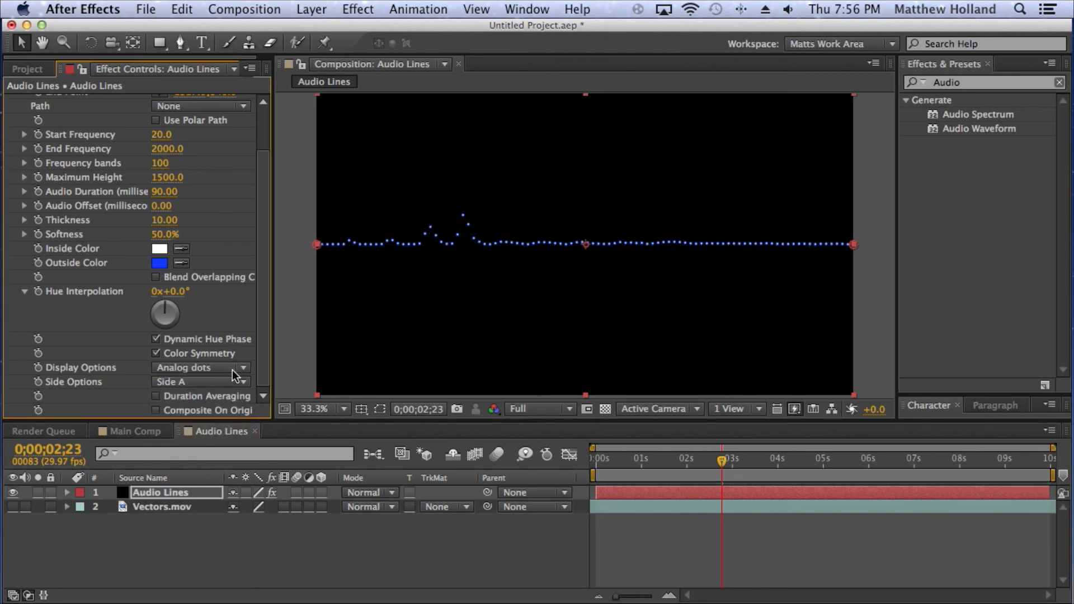
Try the spectrum's Side B and Side A & B side options, and restore Side A
click(232, 371)
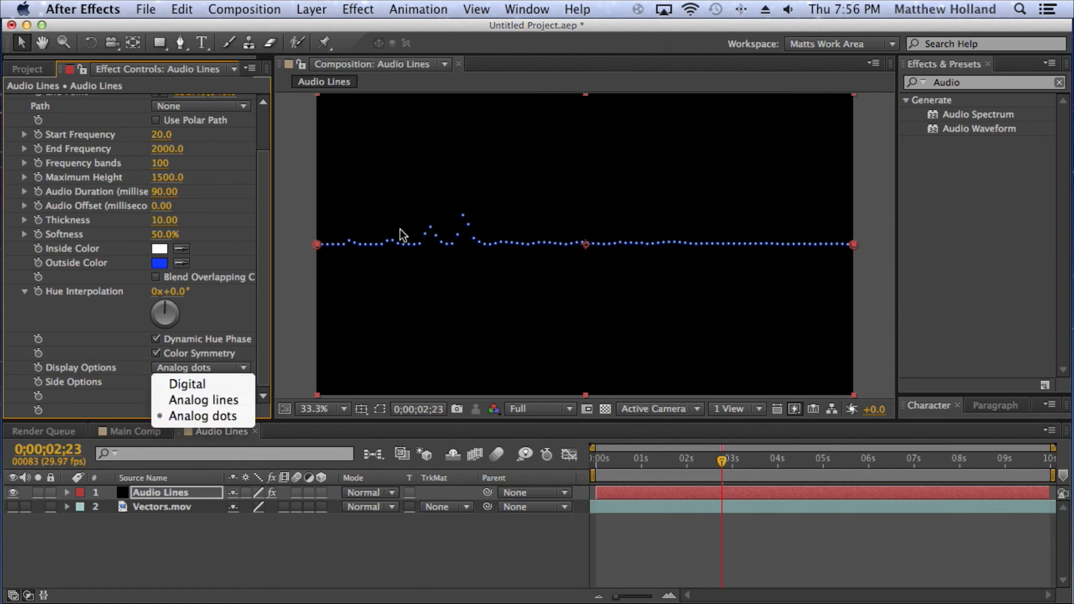
click(442, 224)
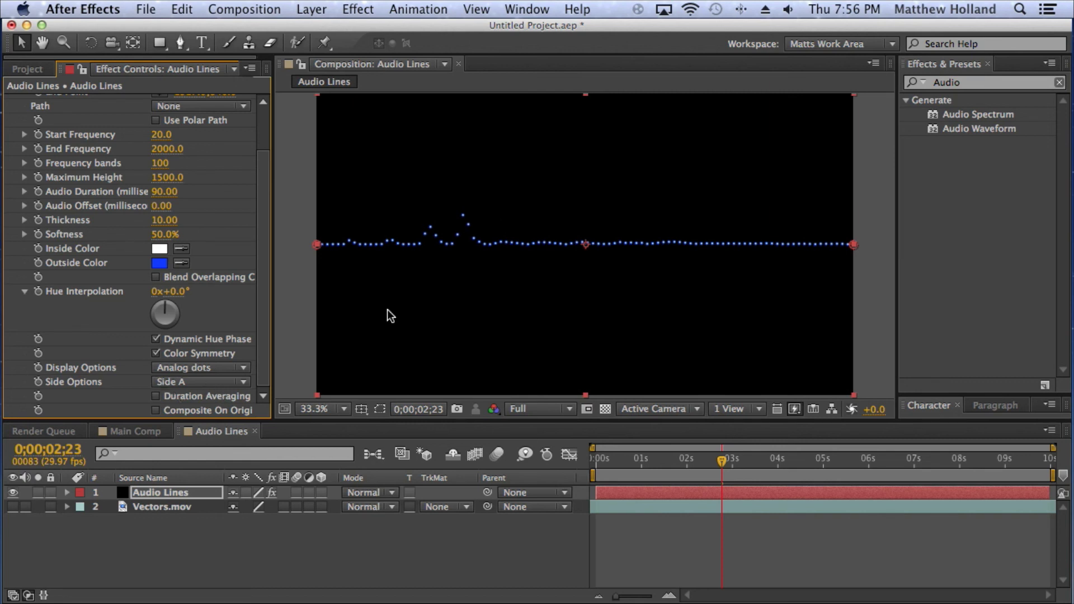
click(236, 387)
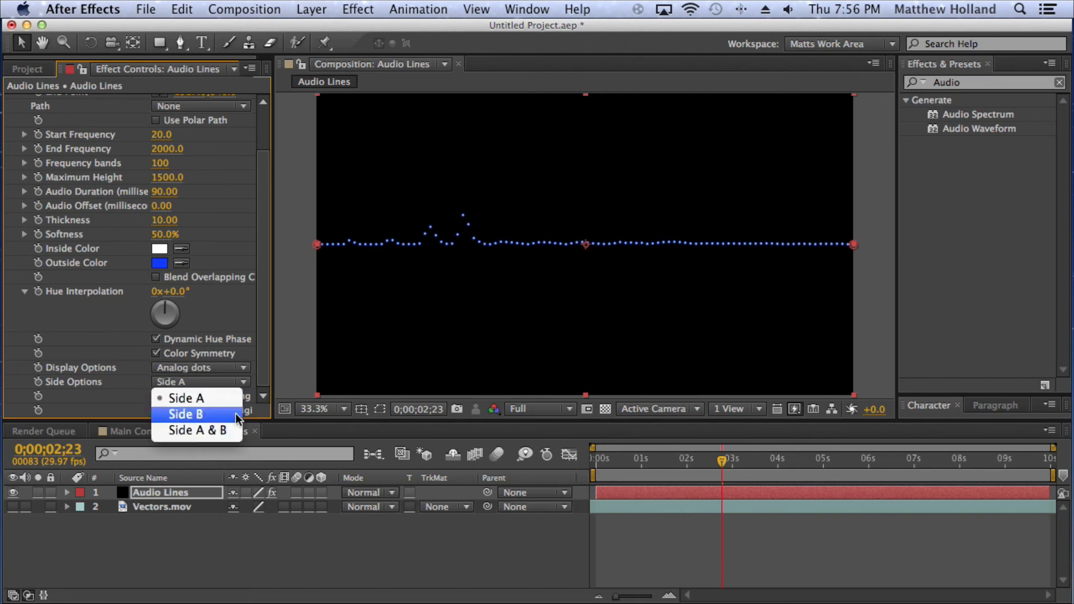
click(234, 414)
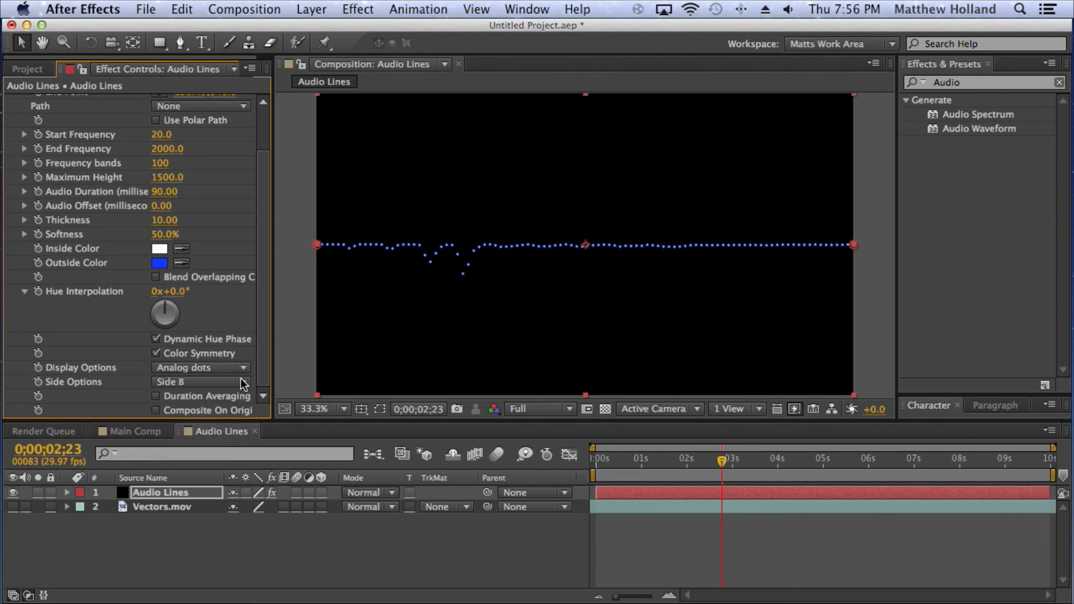
click(246, 375)
click(224, 431)
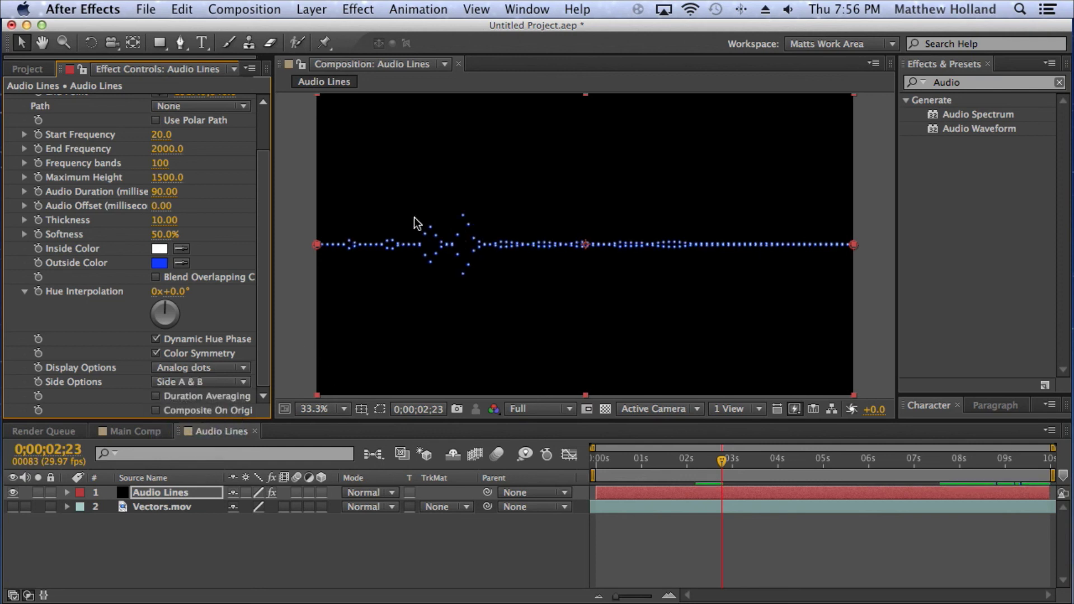
click(185, 384)
click(200, 394)
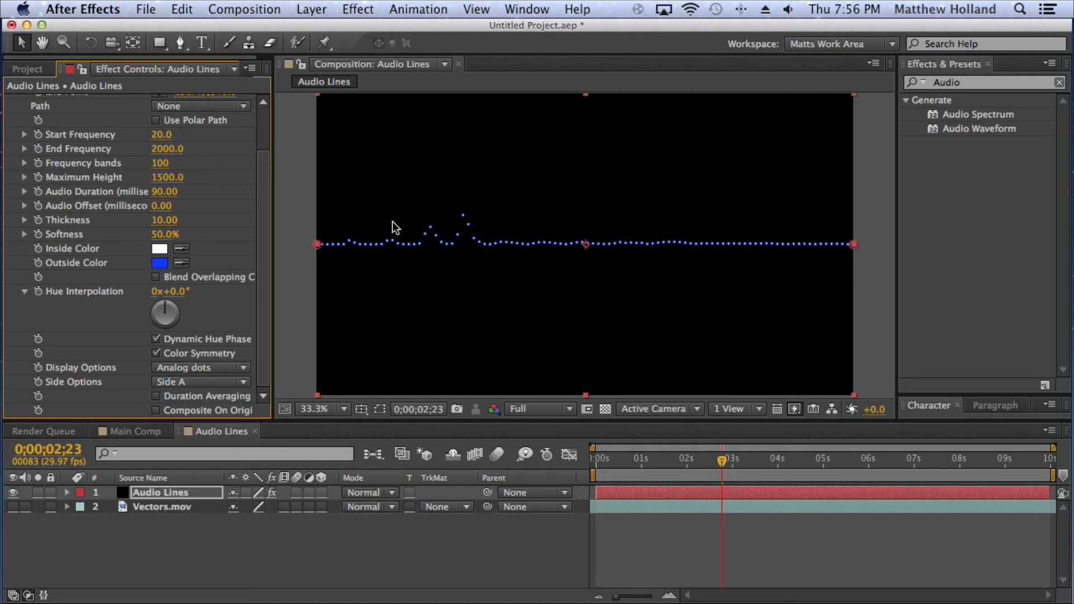
Compare Side B with Side A once more, and set the spectrum's side option to Side A & B
click(154, 382)
click(185, 414)
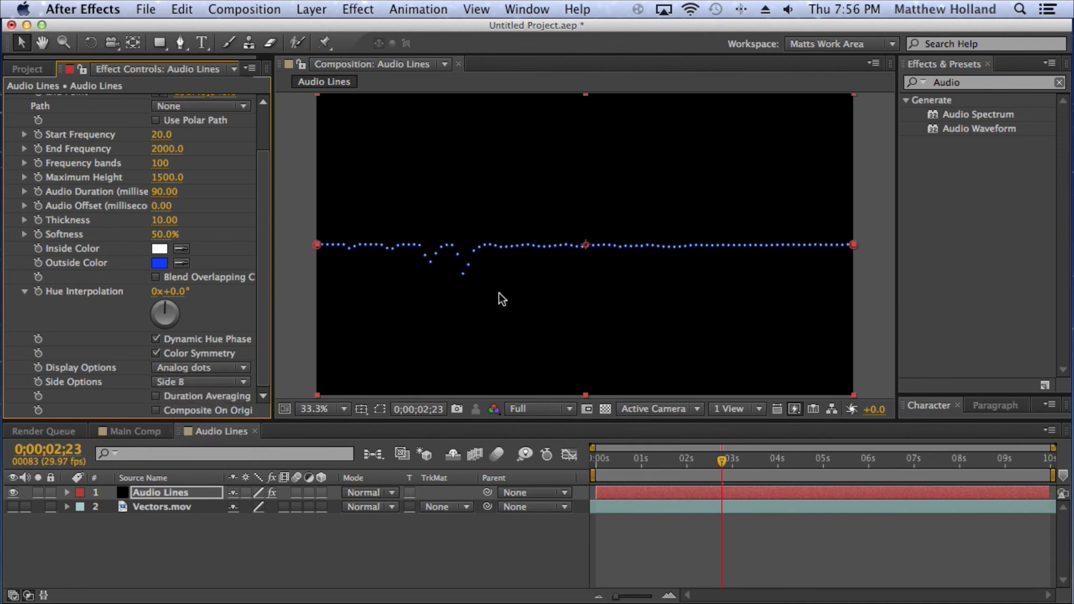
click(224, 380)
click(187, 395)
click(234, 382)
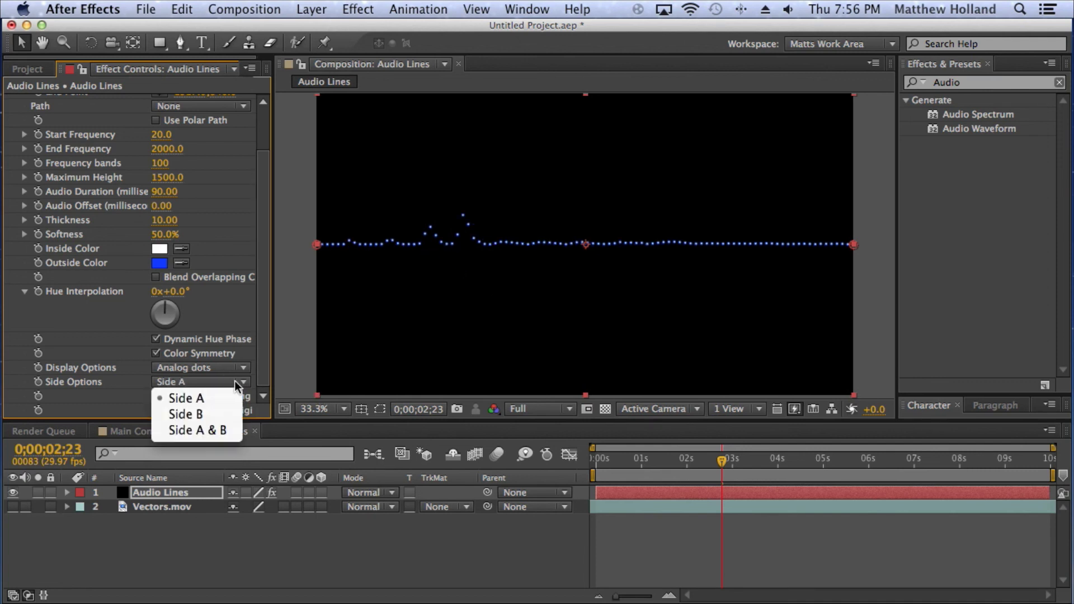
click(232, 426)
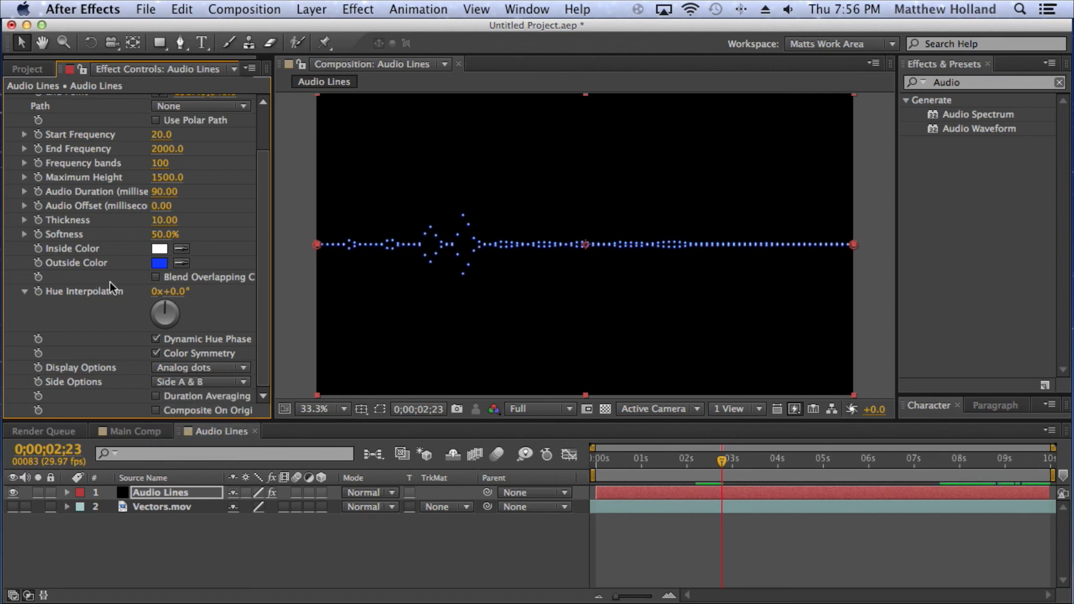
Turn on Duration Averaging, play the animation from 0;00;00;10, and scrub the time to 0;00;02;05
click(156, 396)
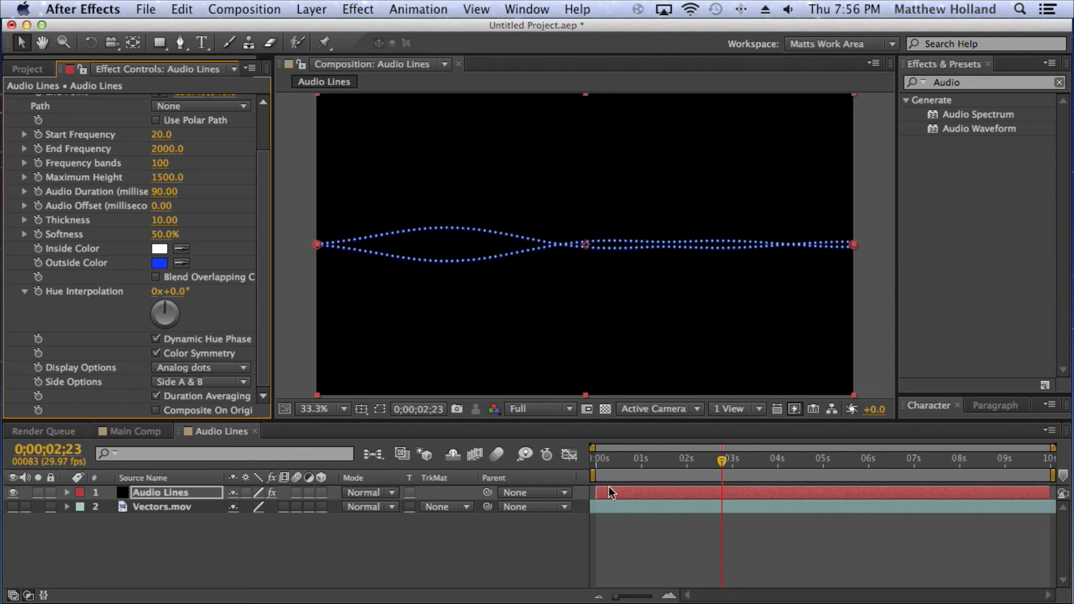
click(609, 457)
key(space)
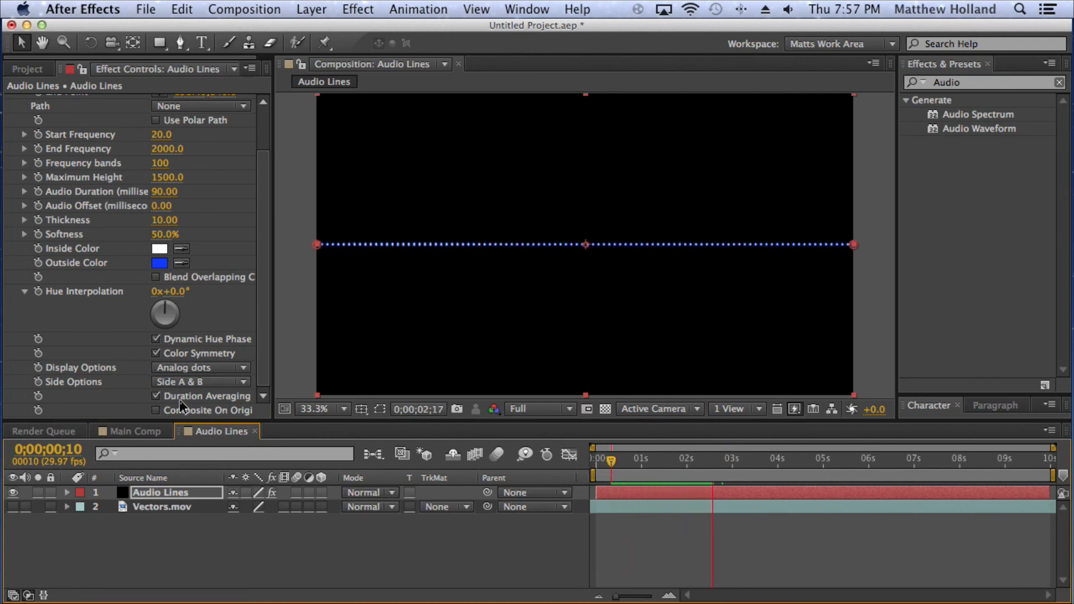
click(681, 459)
mouse_move(681, 459)
mouse_down()
mouse_move(646, 464)
mouse_move(771, 469)
mouse_move(693, 472)
mouse_up()
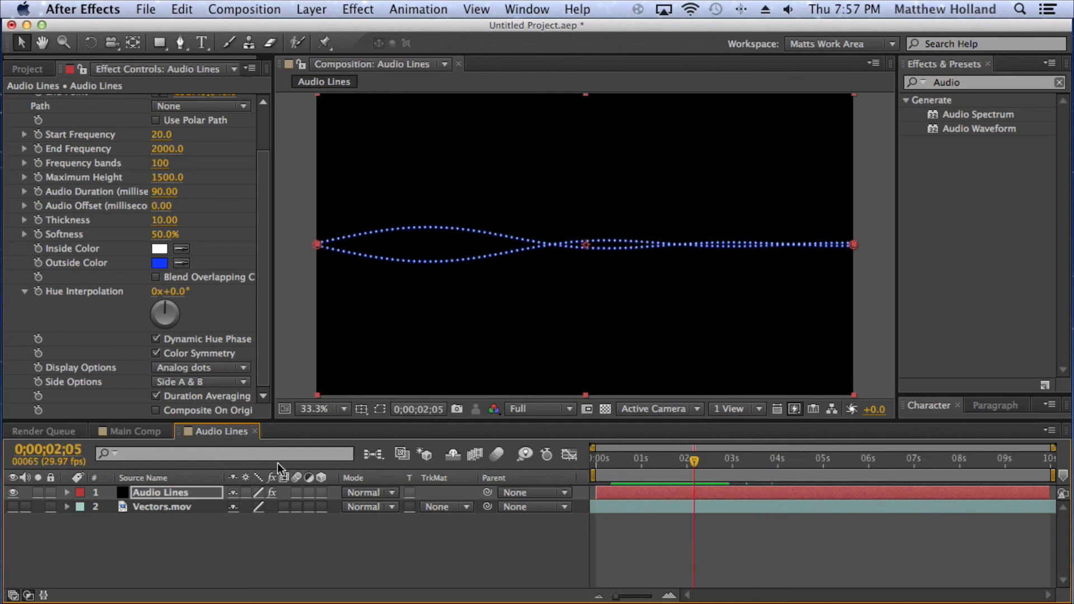
Turn off Duration Averaging, enable Composite On Original, and preview the animation from 0;00;02;05
click(165, 395)
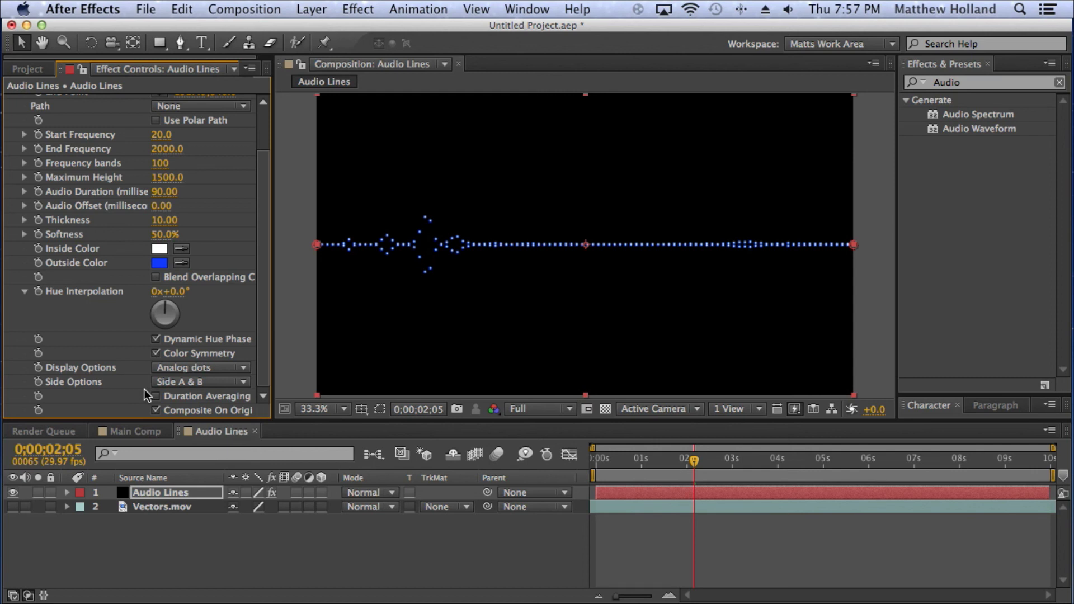
key(space)
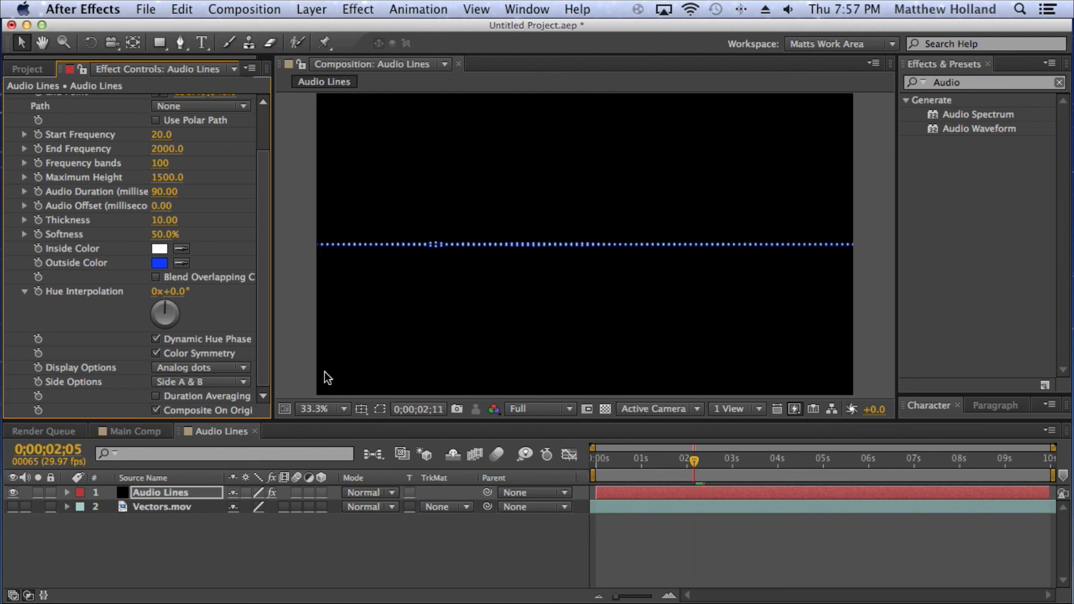
Turn Duration Averaging back on and advance the time to 0;00;02;12
click(157, 395)
click(156, 396)
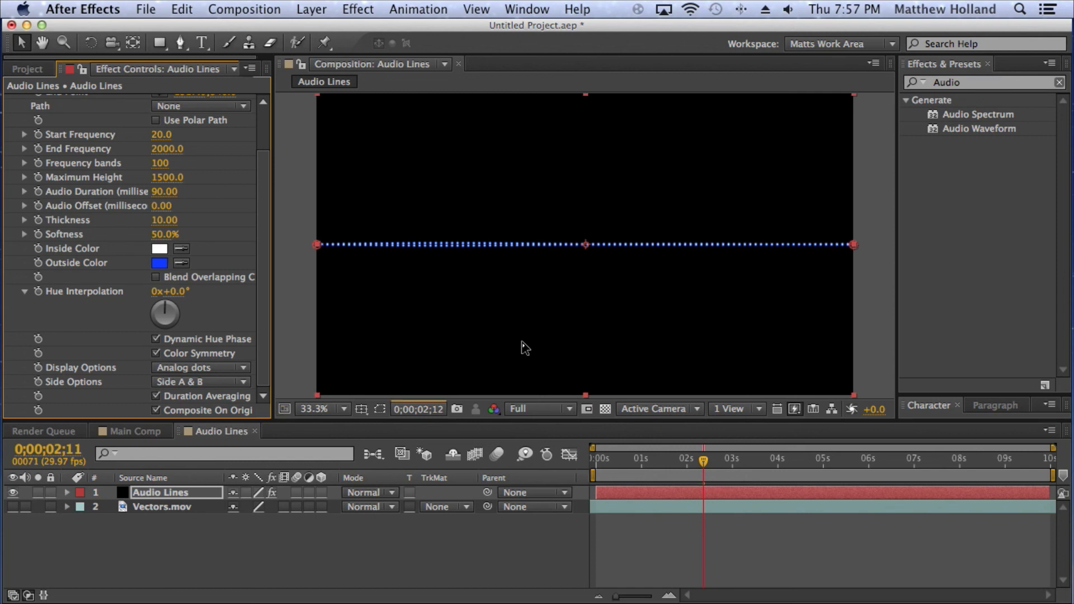
key(Page_Down)
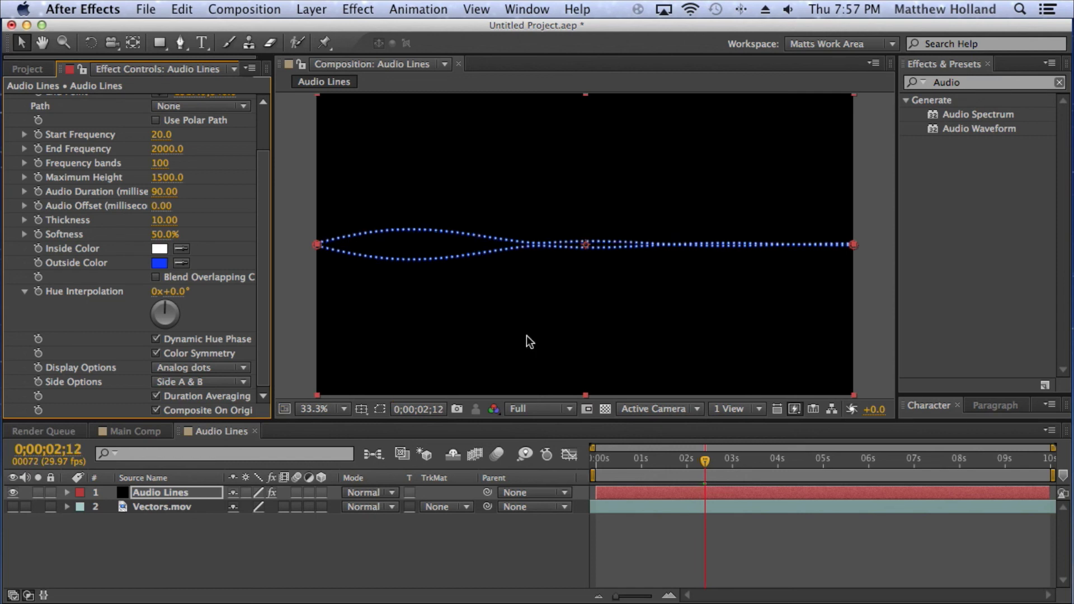